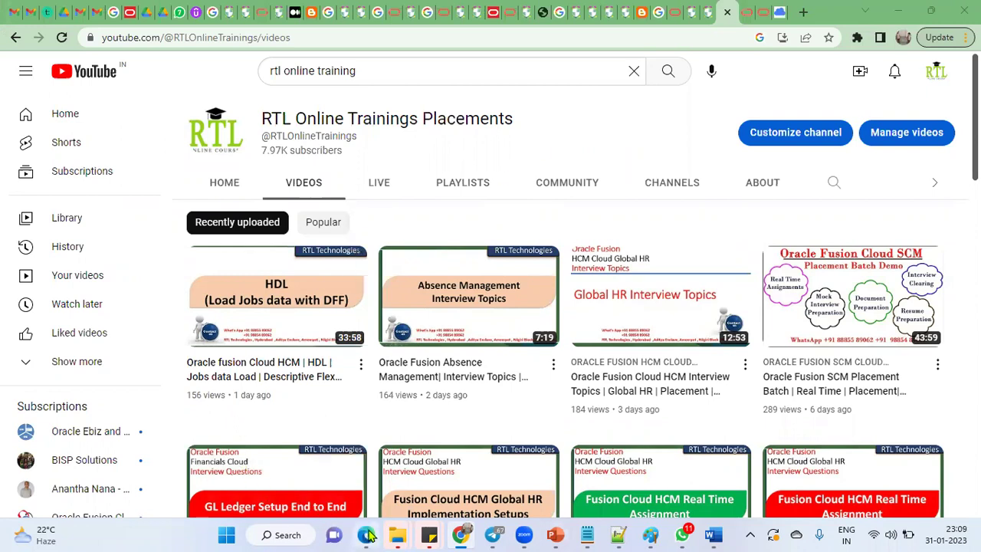
# Step: Switch to the Oracle Fusion browser window, make it full screen, and expand My Client Groups in the navigator
pyautogui.click(366, 535)
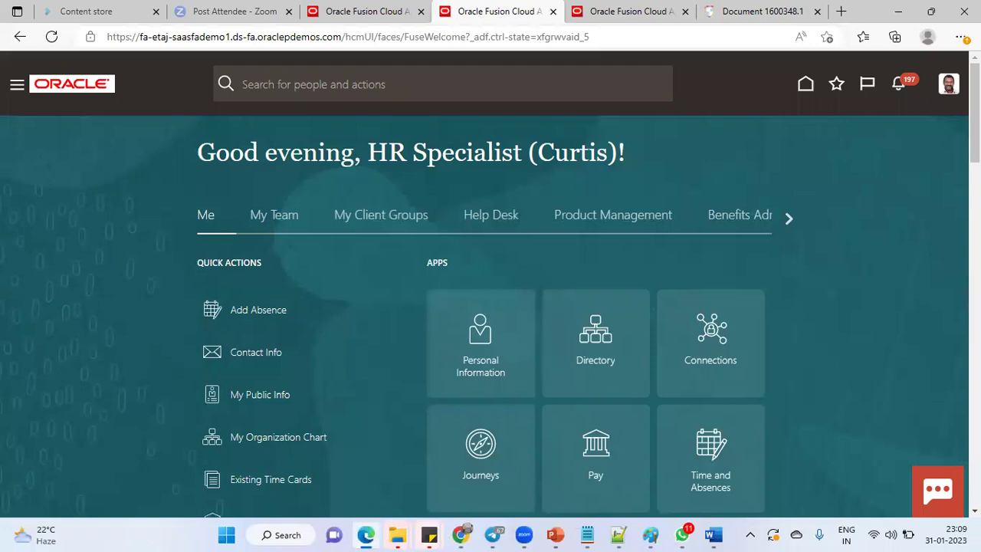
pyautogui.click(961, 37)
pyautogui.click(934, 111)
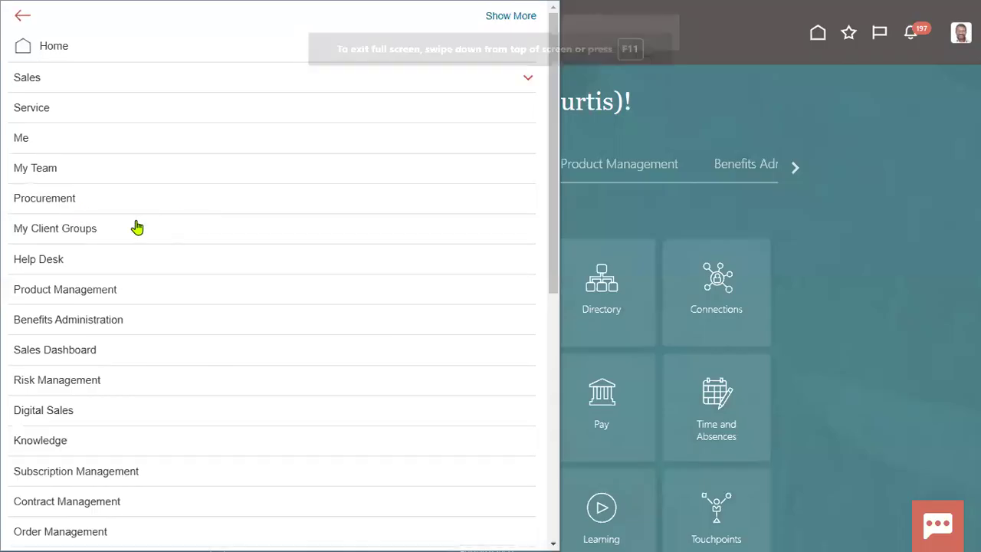
pyautogui.click(136, 228)
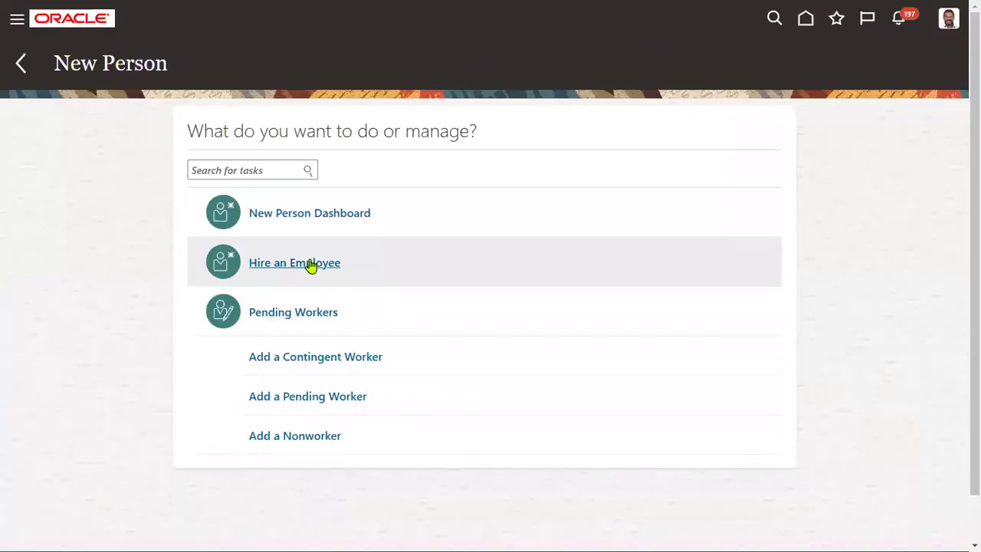
# Step: Start Hire an Employee with reason 'Hire to fill vacant position' and legal employer US1 Legal Entity
pyautogui.click(310, 265)
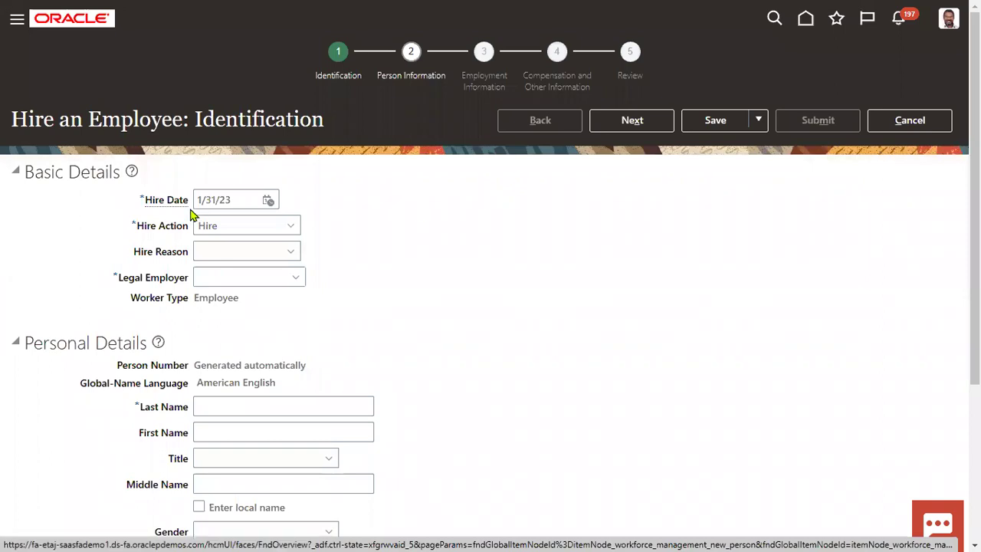
pyautogui.click(253, 199)
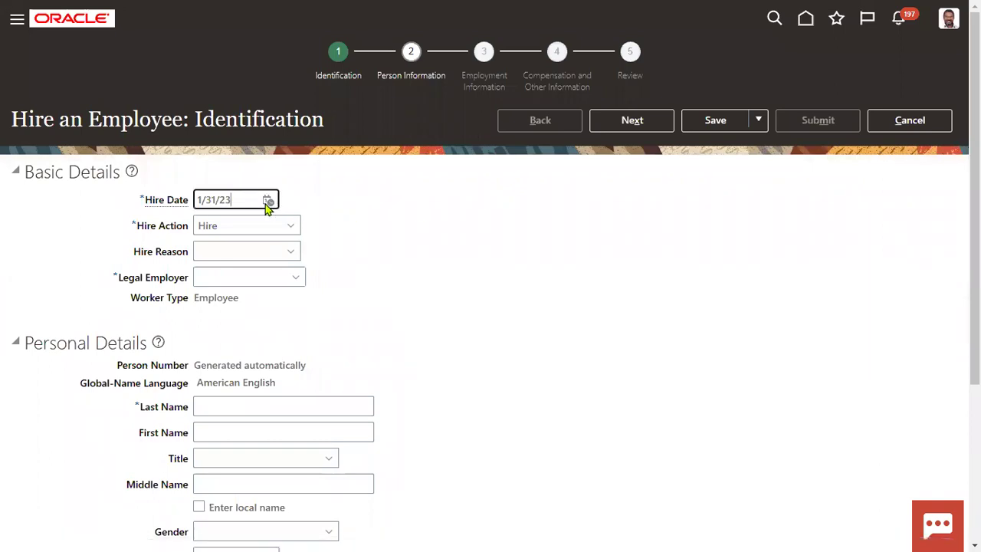
pyautogui.click(256, 251)
pyautogui.click(238, 299)
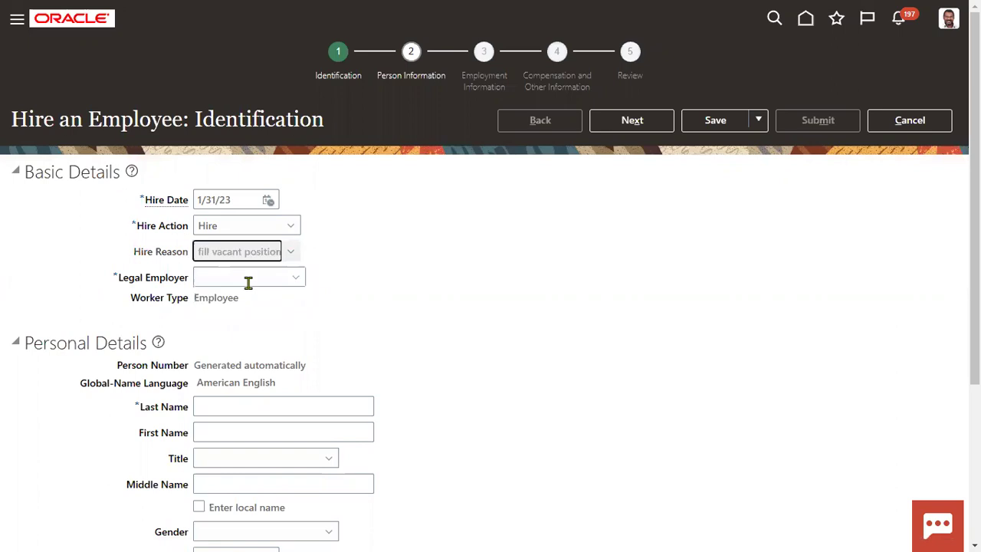
pyautogui.click(246, 281)
pyautogui.write('US1')
pyautogui.click(253, 304)
# Step: Enter the new hire's last and first name, gender Male and date of birth 1/1/88
pyautogui.scroll(-3, 254, 180)
pyautogui.click(250, 196)
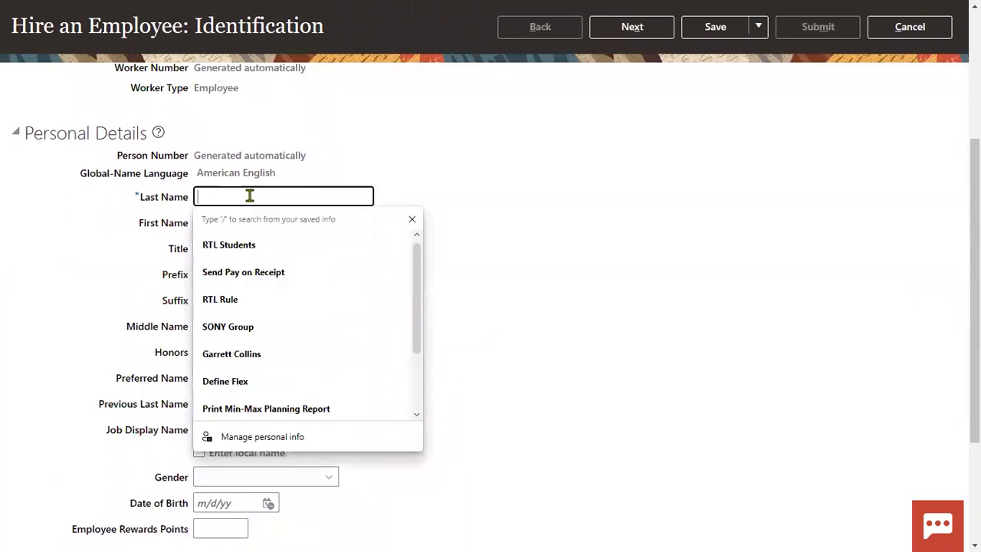
pyautogui.press('Tab')
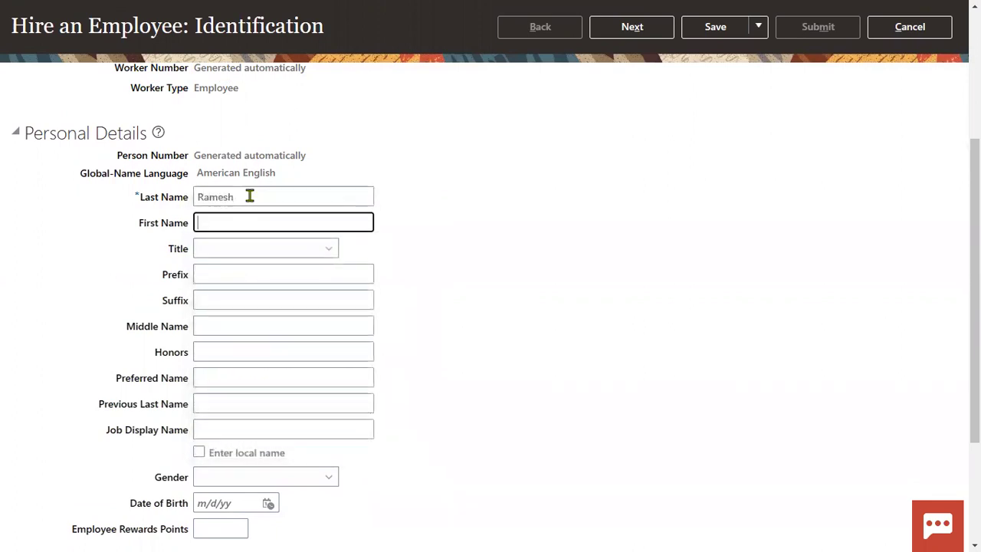
pyautogui.press('Tab')
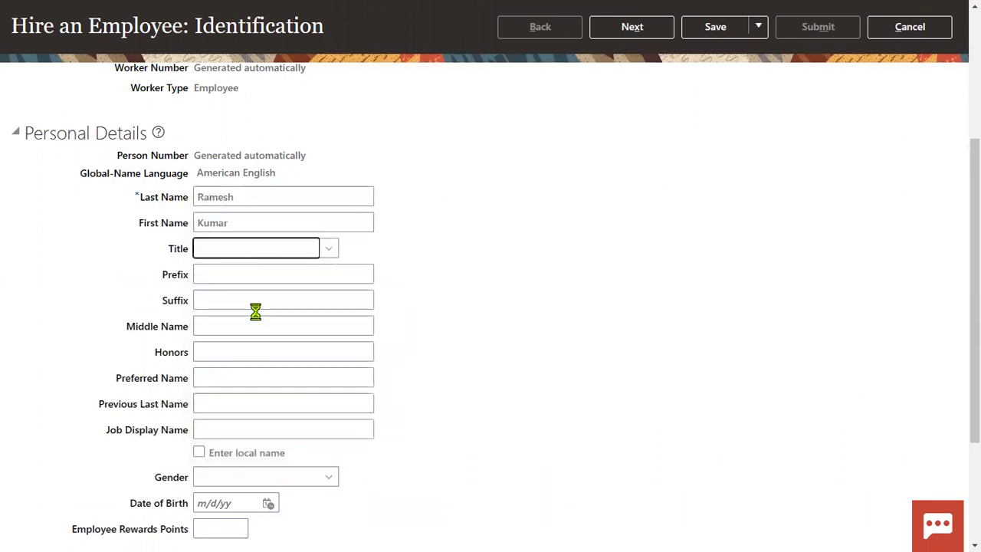
pyautogui.scroll(-2, 255, 317)
pyautogui.click(253, 305)
pyautogui.click(226, 361)
pyautogui.click(234, 329)
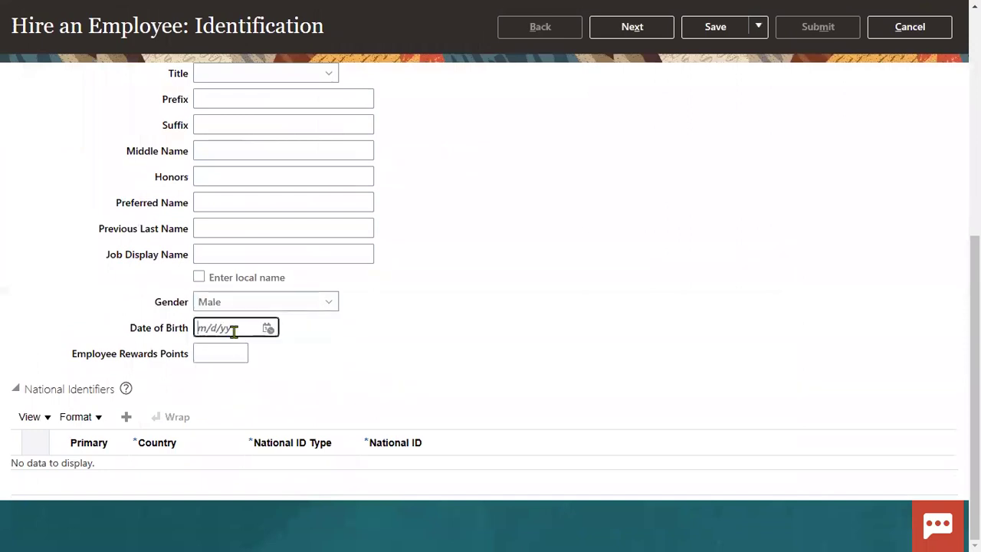
pyautogui.write('1/1/88')
pyautogui.click(230, 388)
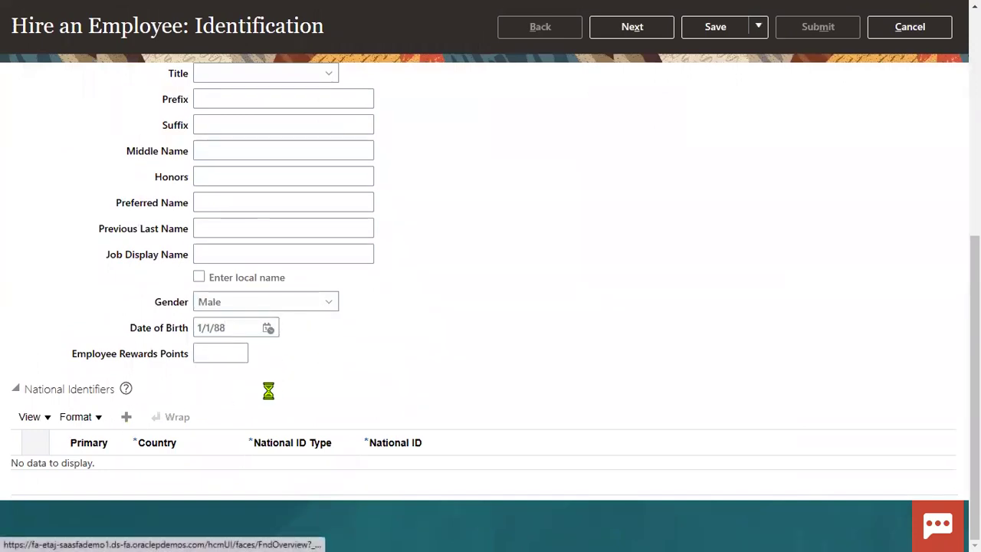
# Step: Add a national identifier row of type Social Security Number with the employee's SSN
pyautogui.click(291, 475)
pyautogui.click(295, 427)
pyautogui.press('Tab')
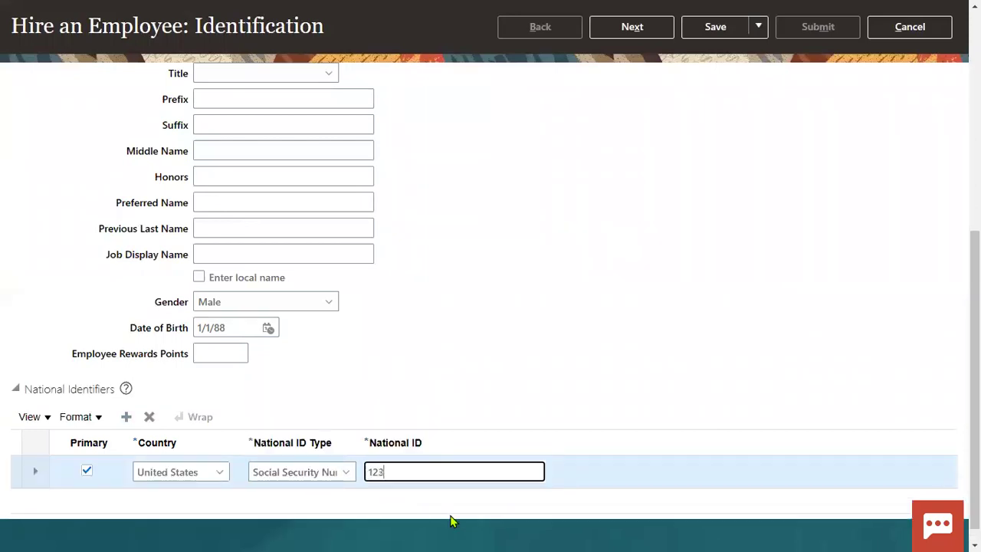
pyautogui.scroll(5, 610, 372)
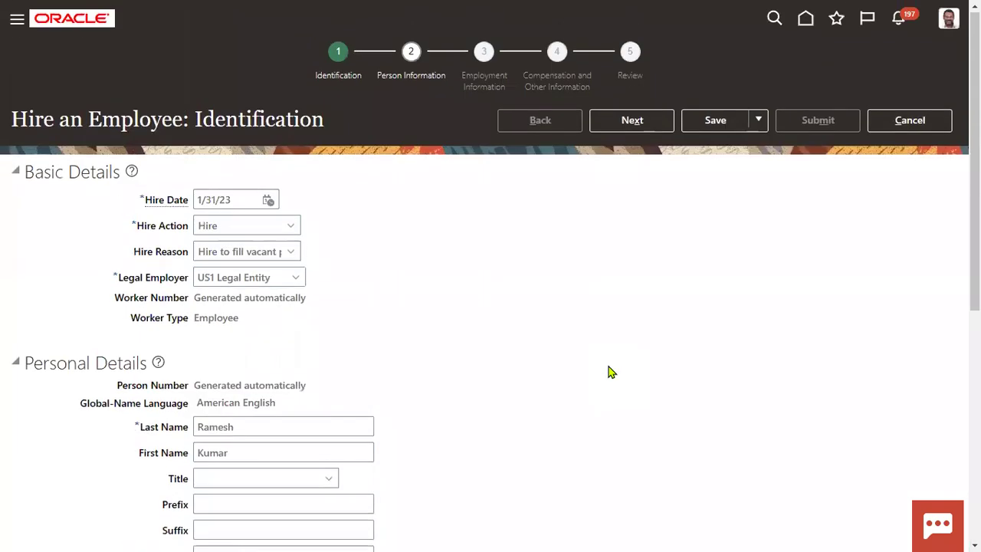
# Step: On Person Information, fill the address line from the saved suggestion and enter the ZIP code to populate state, city and county
pyautogui.click(628, 121)
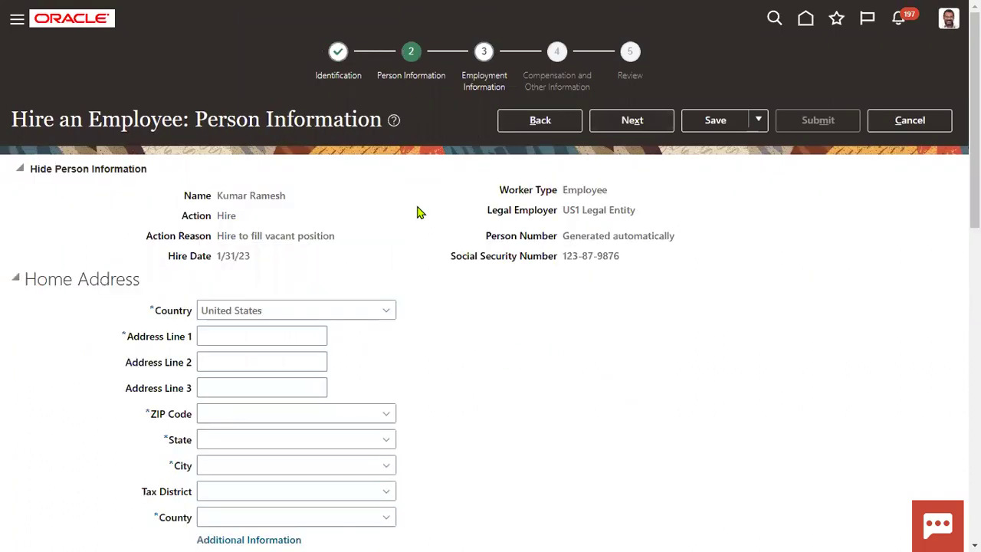
pyautogui.click(270, 337)
pyautogui.click(256, 384)
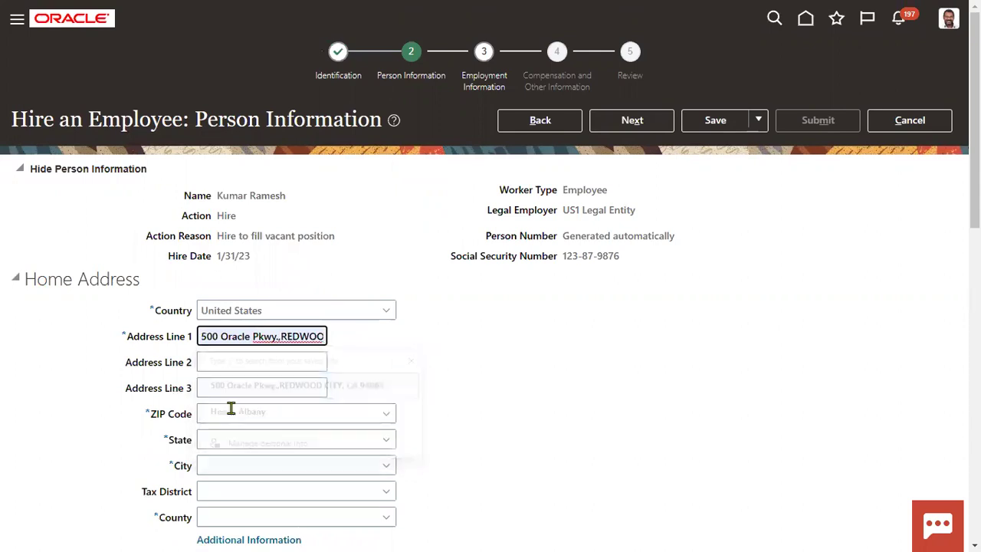
pyautogui.click(227, 413)
pyautogui.write('12200')
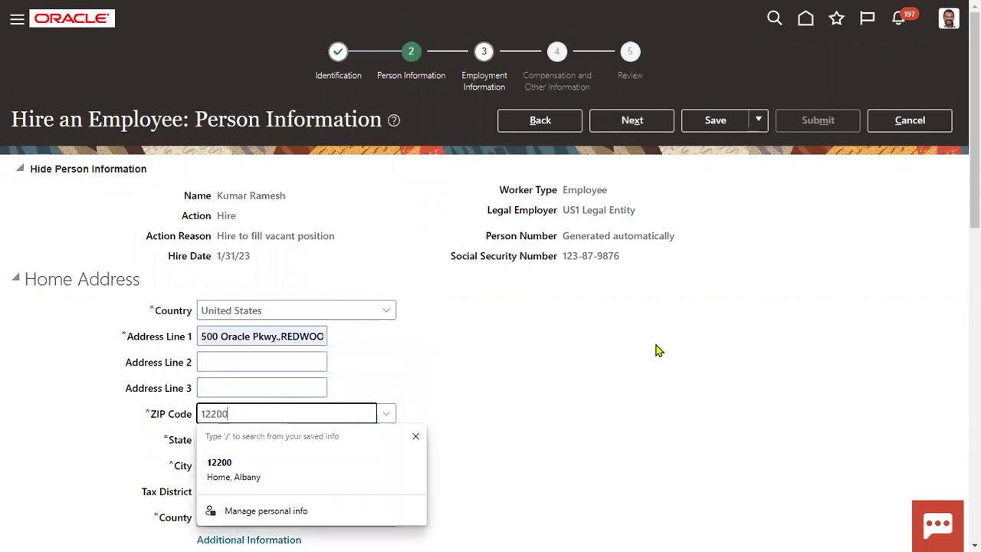
pyautogui.click(655, 345)
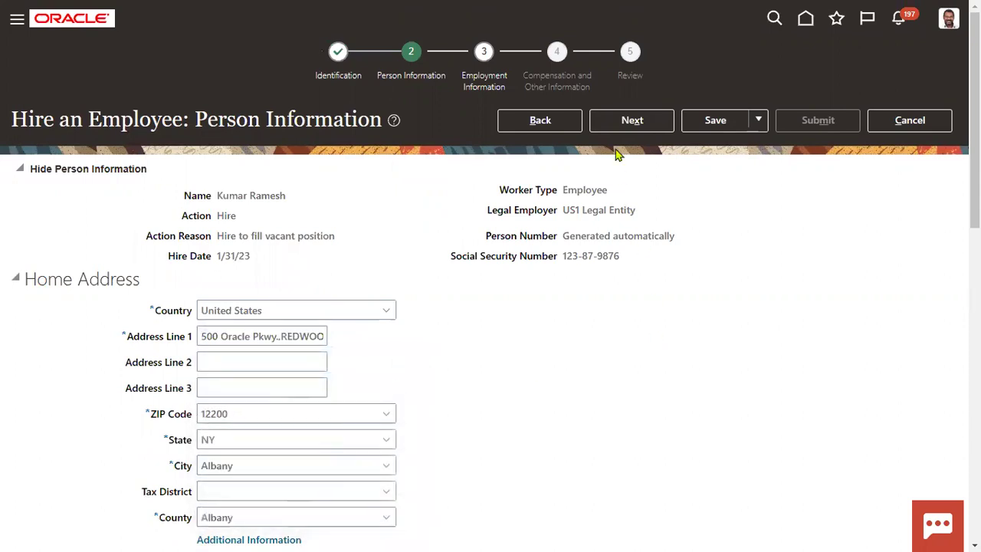
pyautogui.click(623, 123)
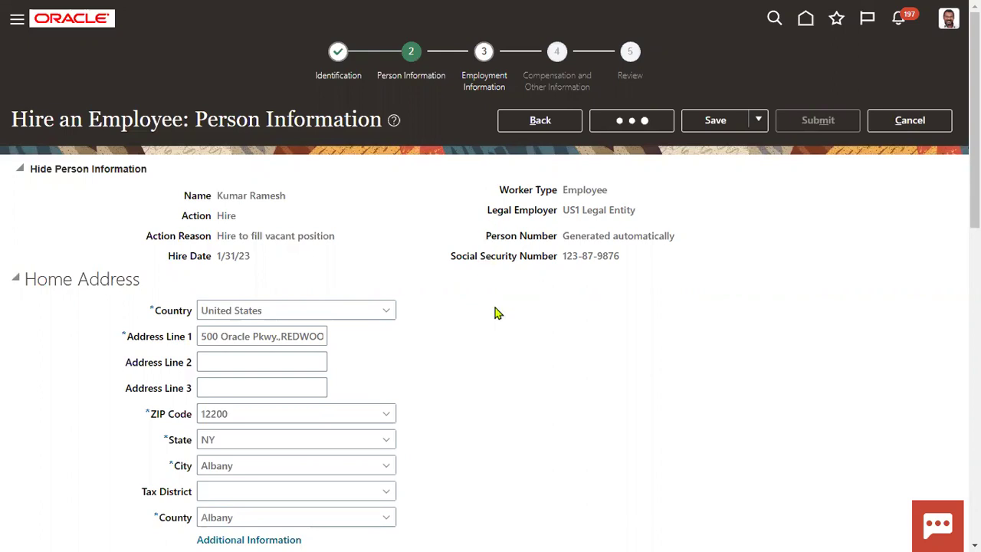
# Step: Set the business unit to US1 Business Unit and the position to Clerk
pyautogui.scroll(-5, 373, 309)
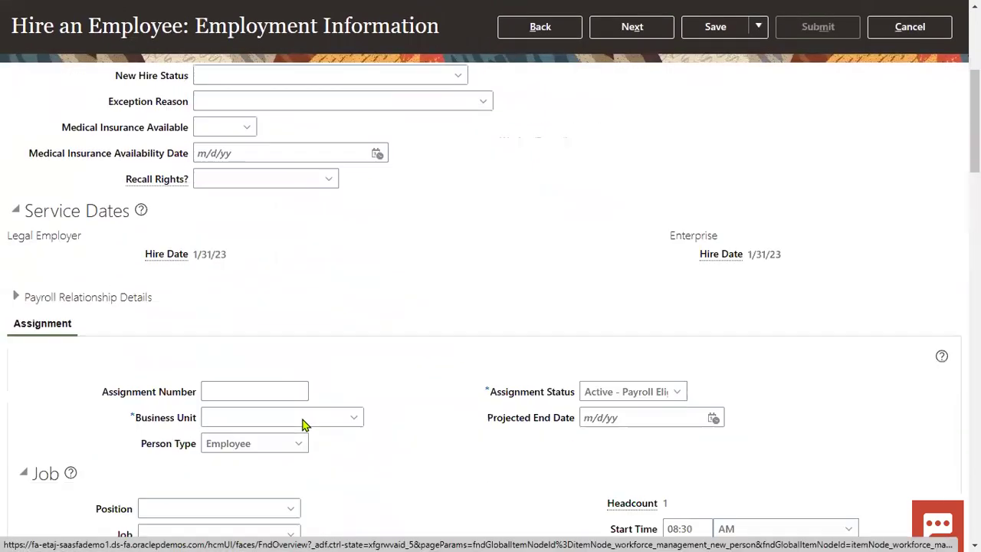
pyautogui.click(219, 317)
pyautogui.write('US1')
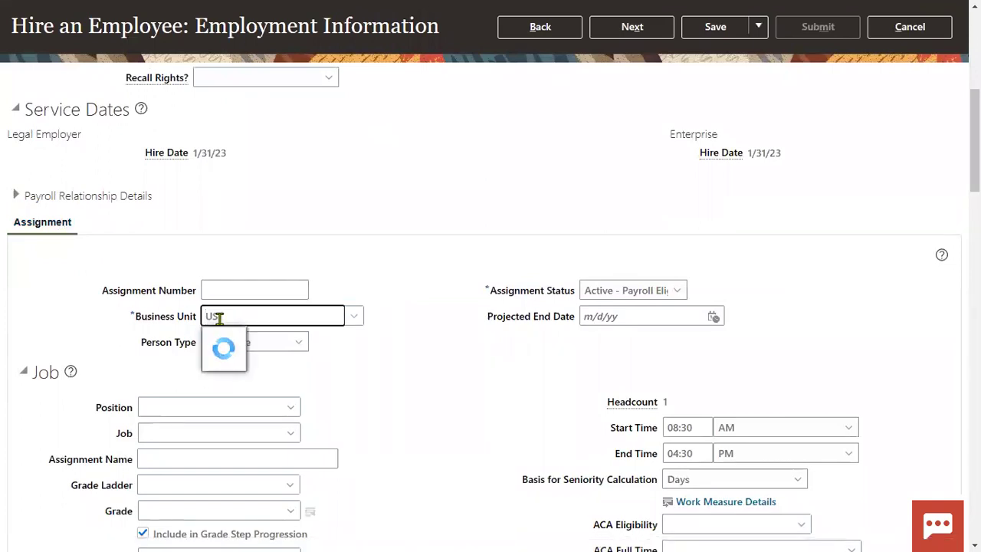
pyautogui.click(233, 342)
pyautogui.click(208, 407)
pyautogui.write('Clerk')
pyautogui.press('Tab')
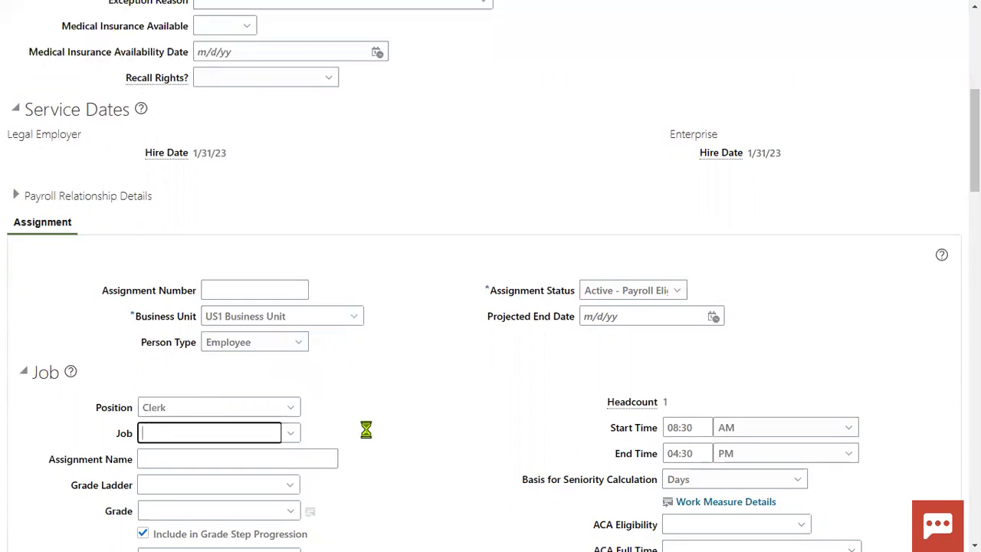
# Step: Choose the line manager under Manager Details and continue, which triggers a Location ID error
pyautogui.scroll(-3, 513, 414)
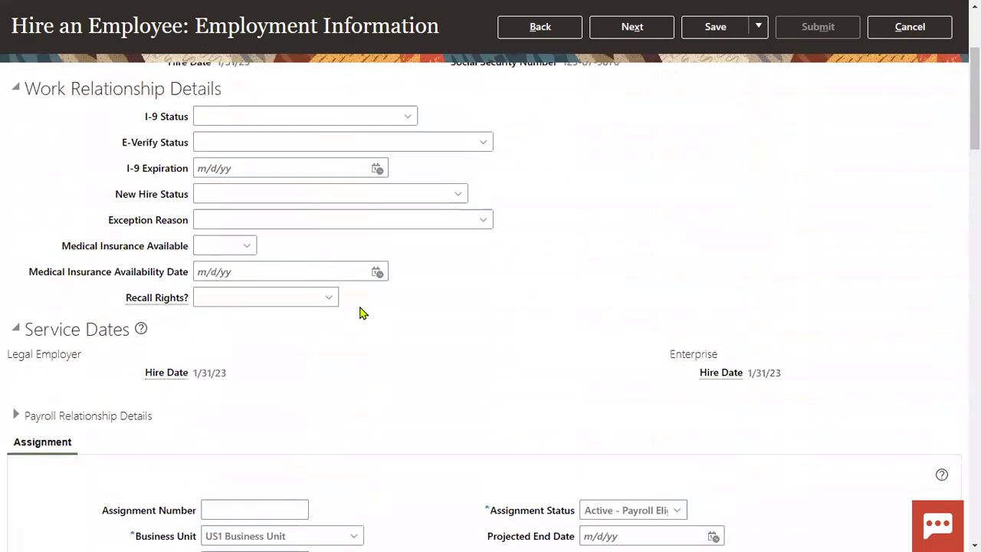
pyautogui.scroll(-9, 362, 313)
pyautogui.scroll(-5, 363, 313)
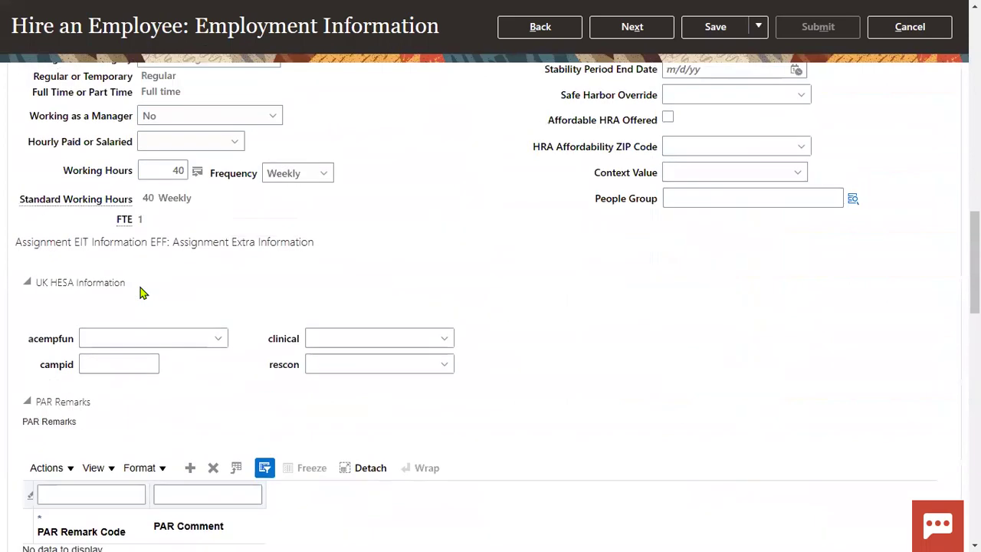
pyautogui.scroll(-5, 140, 290)
pyautogui.click(32, 291)
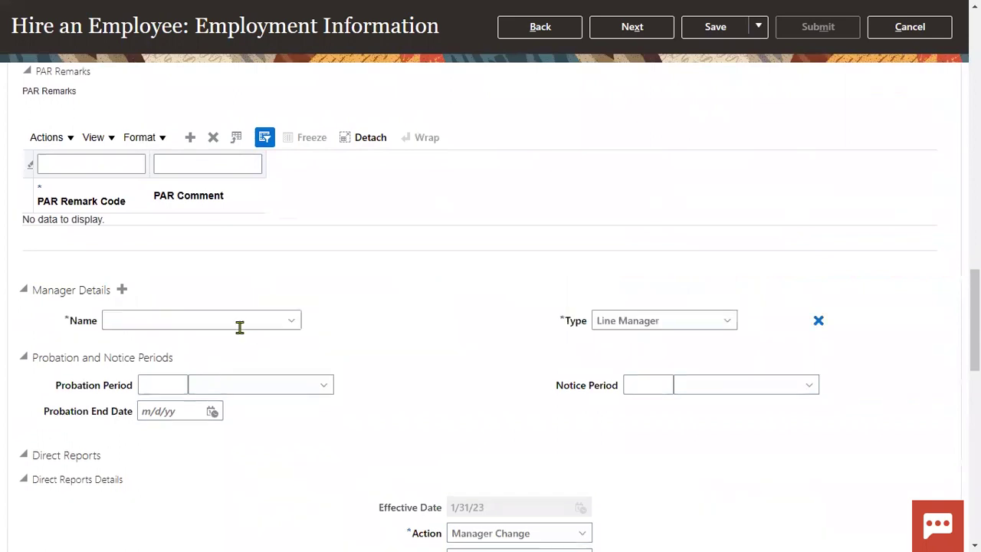
pyautogui.click(203, 320)
pyautogui.write('feitty')
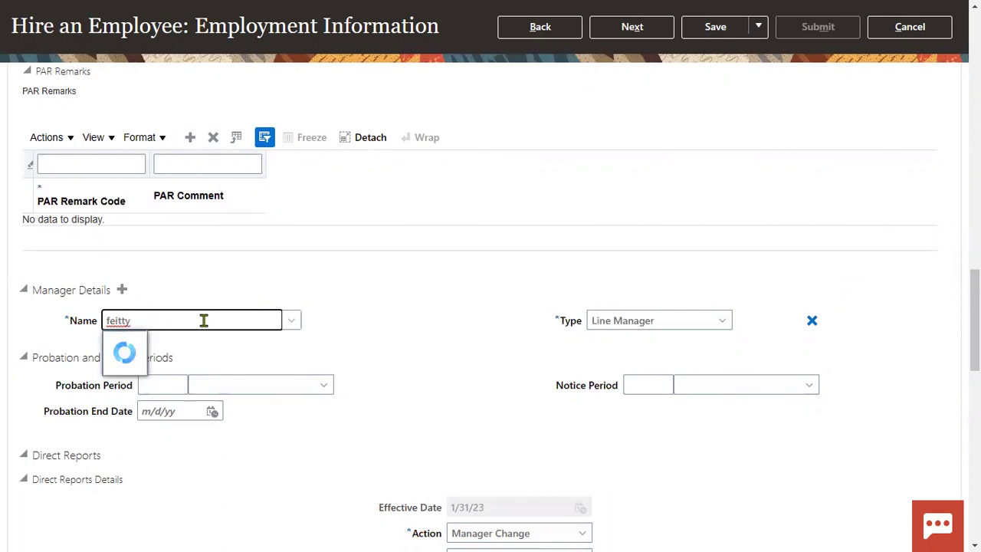
pyautogui.click(174, 345)
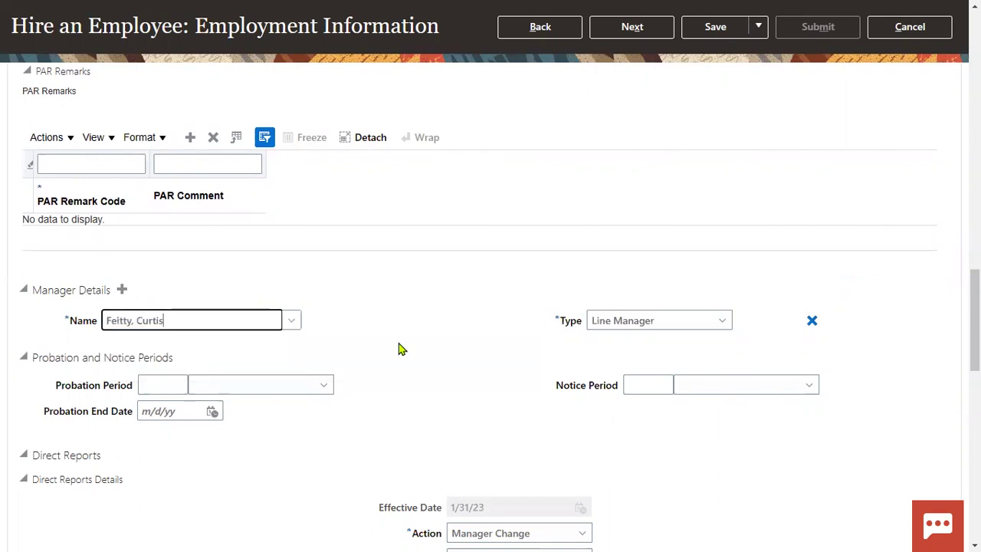
pyautogui.click(632, 323)
pyautogui.scroll(20, 727, 253)
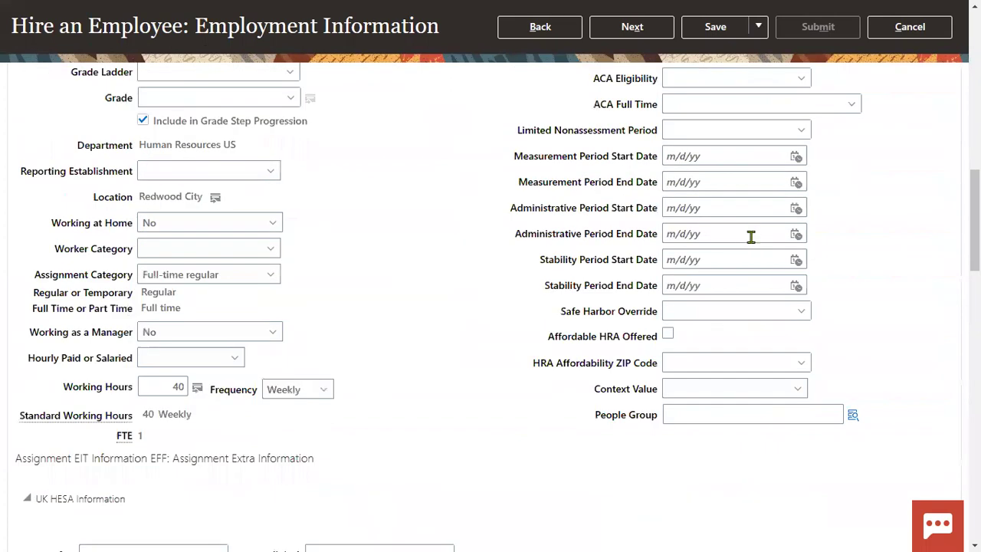
pyautogui.click(653, 123)
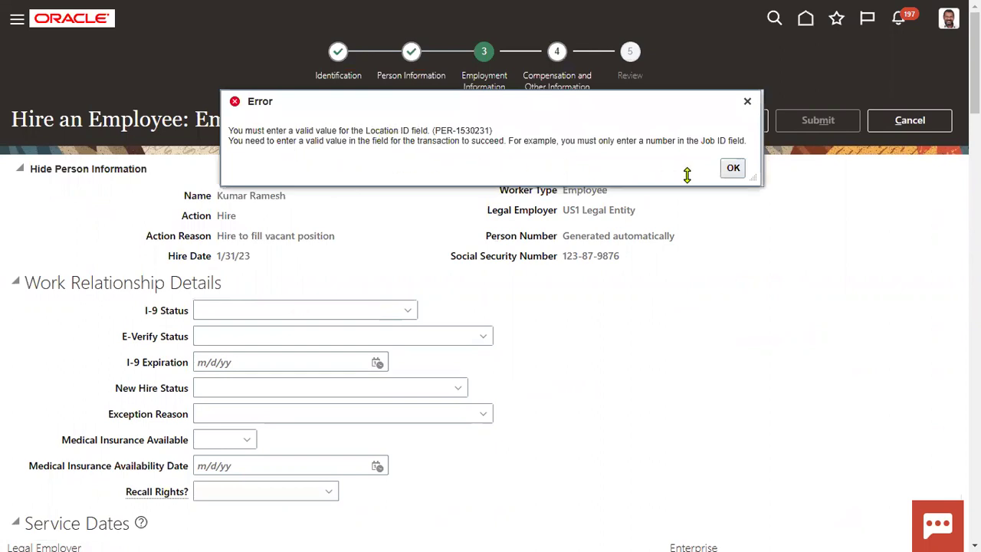
# Step: Dismiss the Location ID error and set Synchronize from Position to No, confirming the warning
pyautogui.click(734, 170)
pyautogui.scroll(-8, 572, 375)
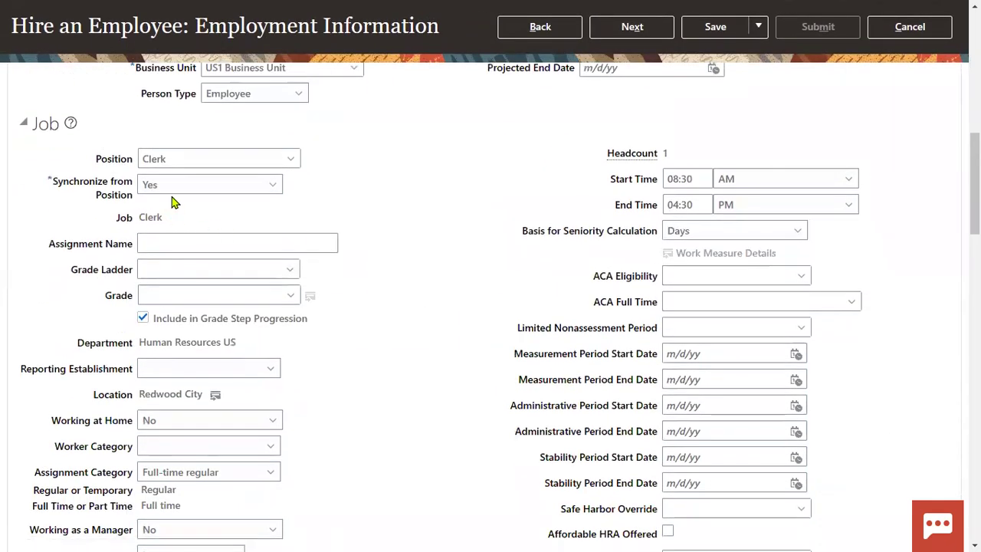
pyautogui.doubleClick(210, 158)
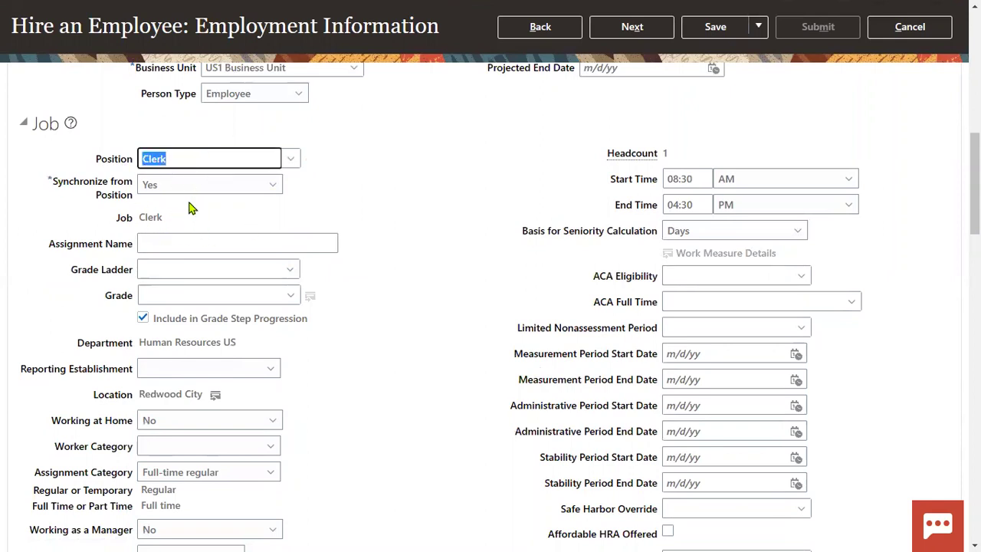
pyautogui.click(164, 187)
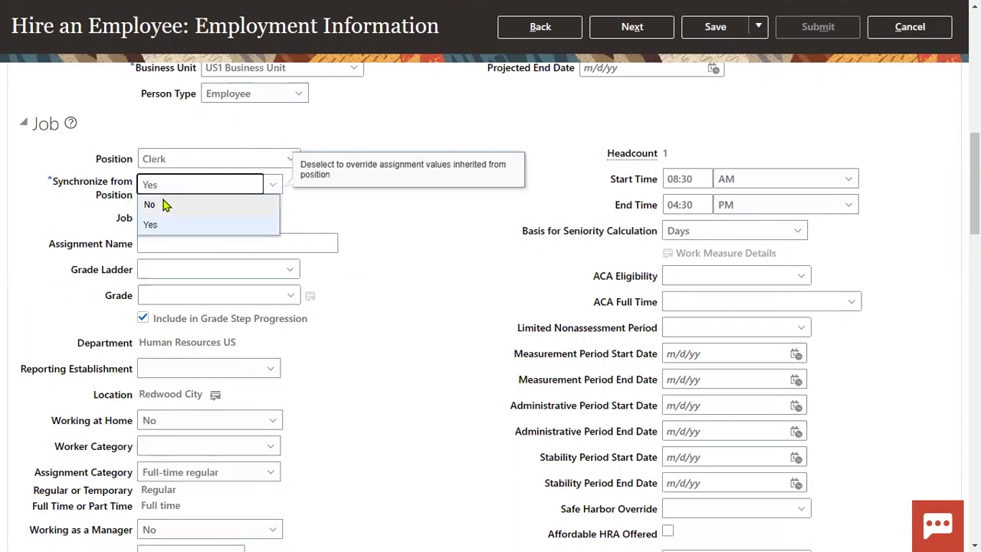
pyautogui.click(165, 204)
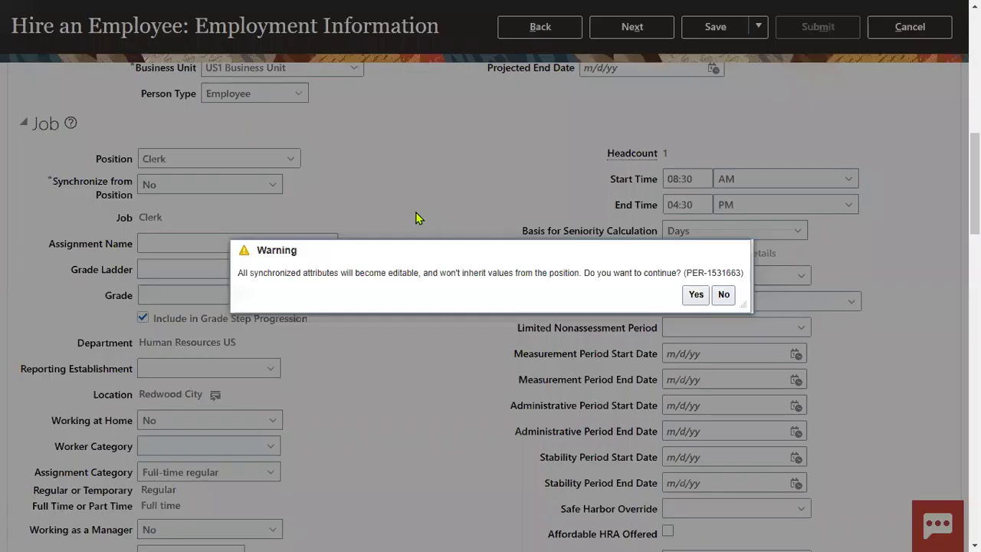
pyautogui.click(696, 295)
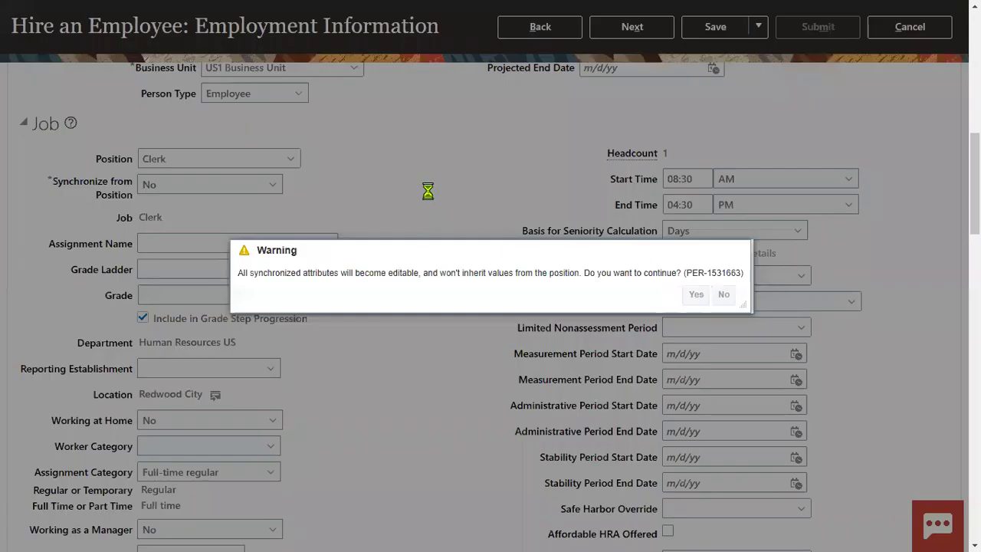
# Step: Clear the Position, set the Job to Recruiter, and exit full-screen view
pyautogui.press('Tab')
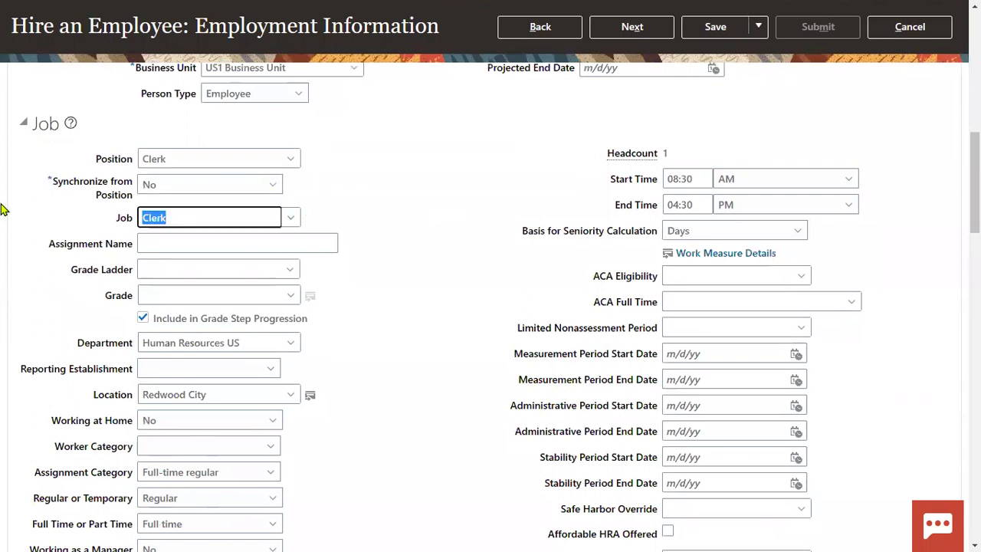
pyautogui.write('Recr')
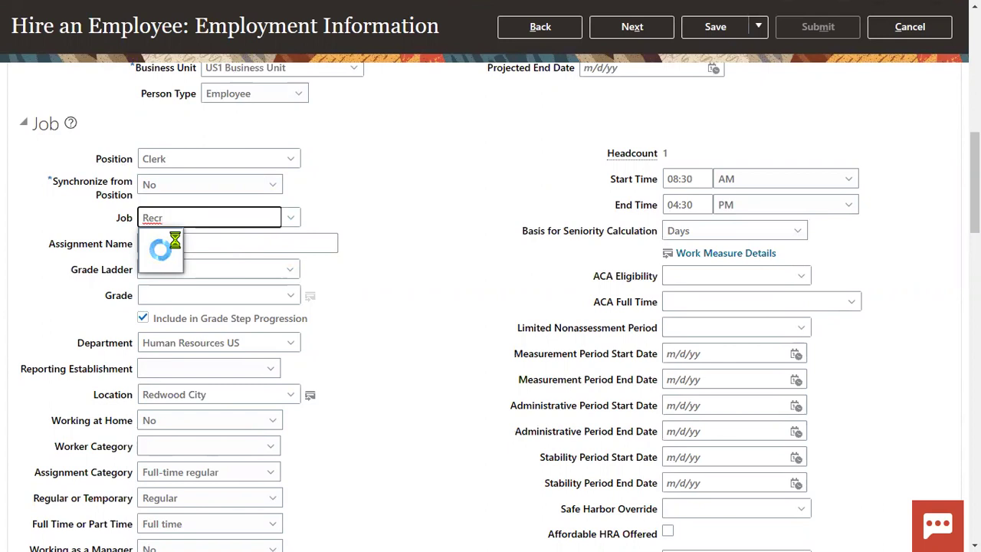
pyautogui.write('u')
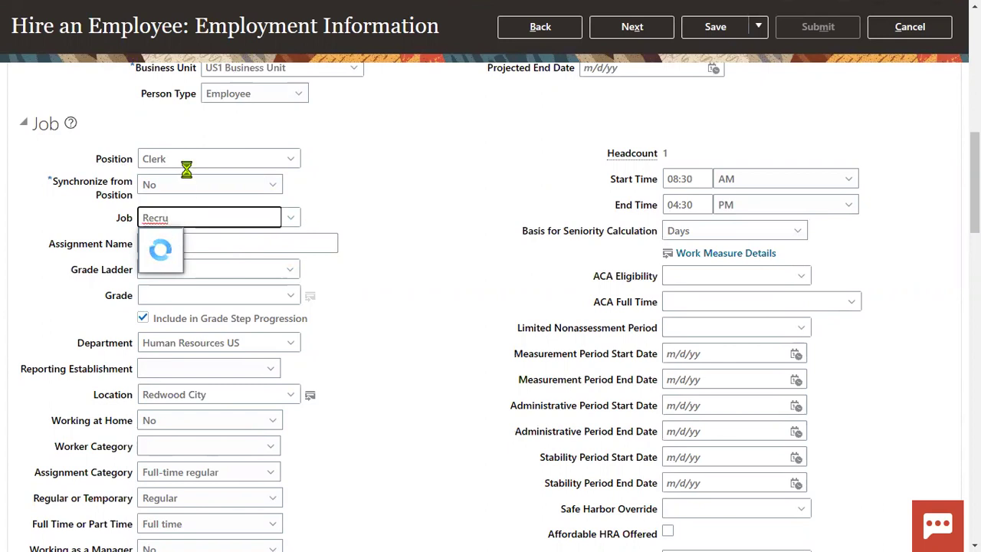
pyautogui.click(188, 159)
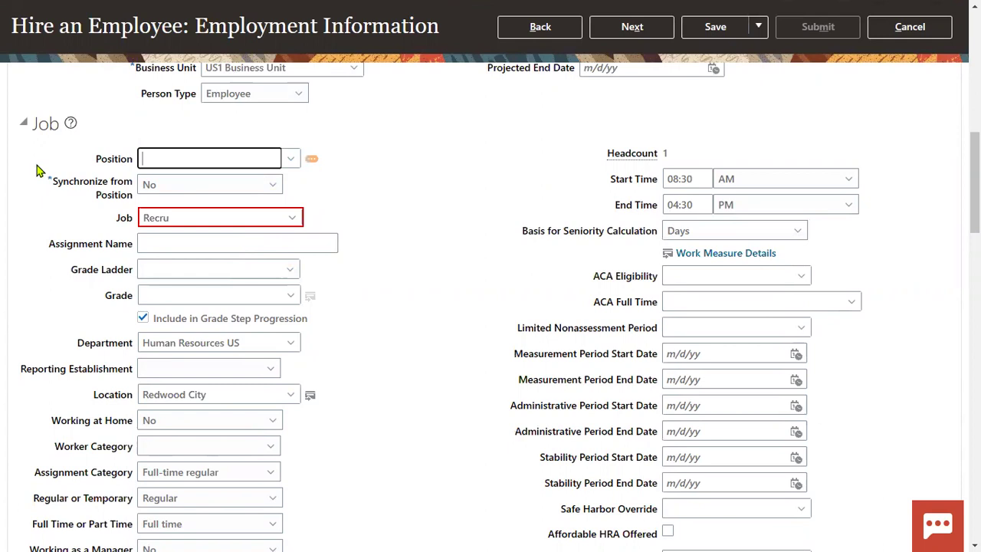
pyautogui.click(186, 220)
pyautogui.press('BackSpace')
pyautogui.press('BackSpace')
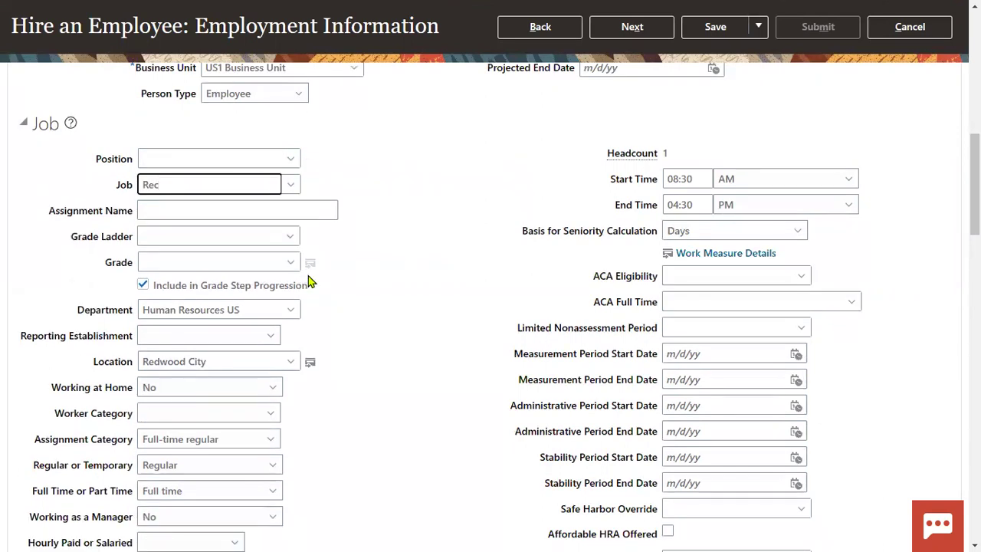
pyautogui.write('r')
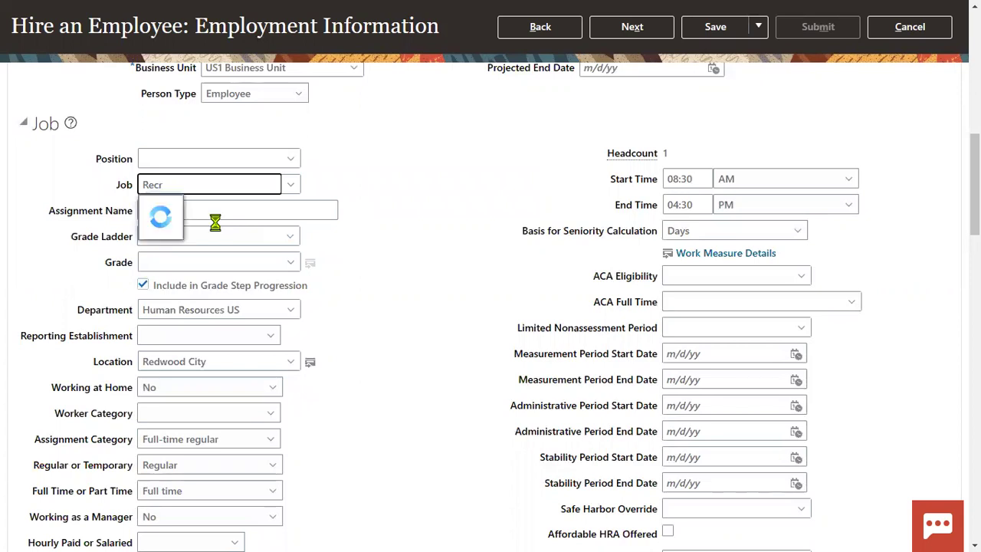
pyautogui.click(206, 213)
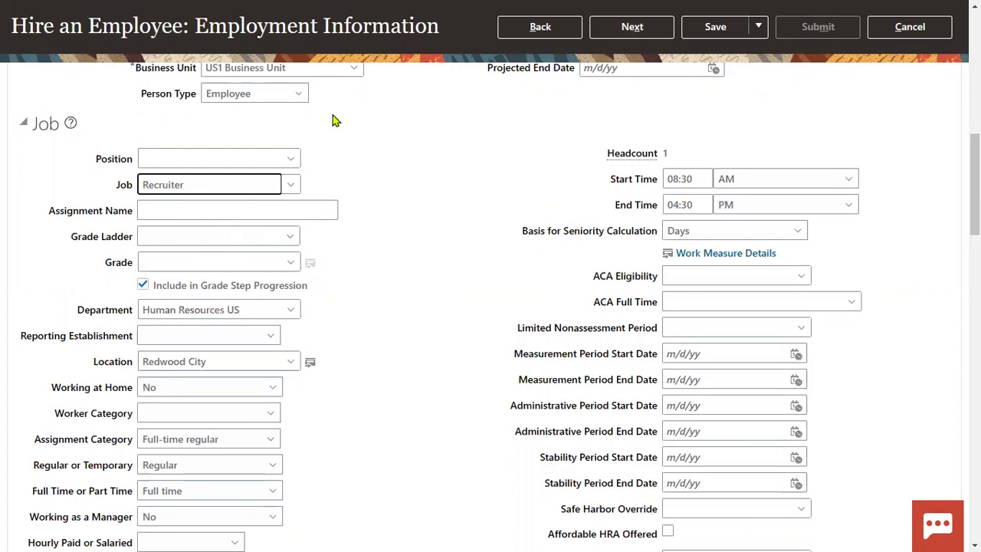
pyautogui.press('F11')
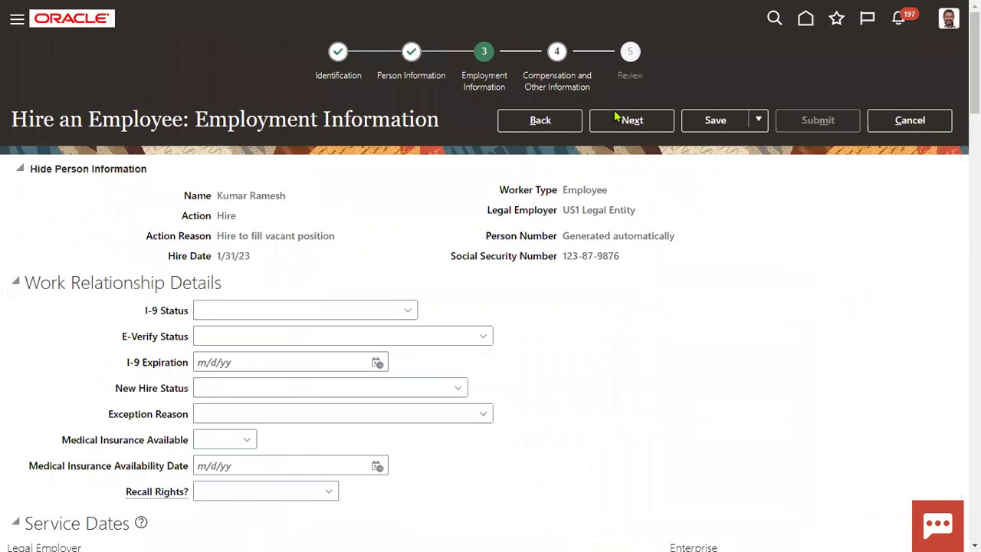
# Step: Dismiss the invalid location error, then submit the hire request and acknowledge the confirmation
pyautogui.click(617, 117)
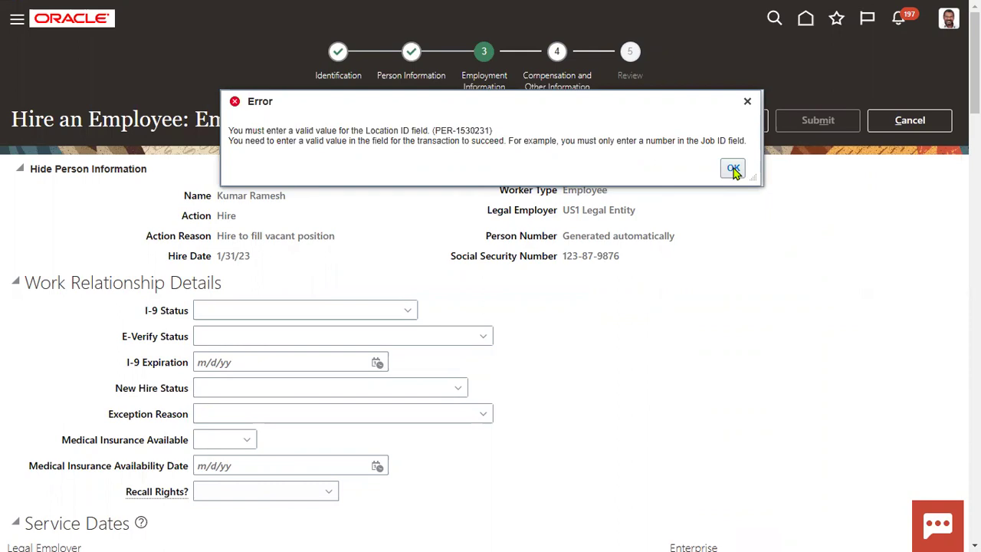
pyautogui.click(733, 170)
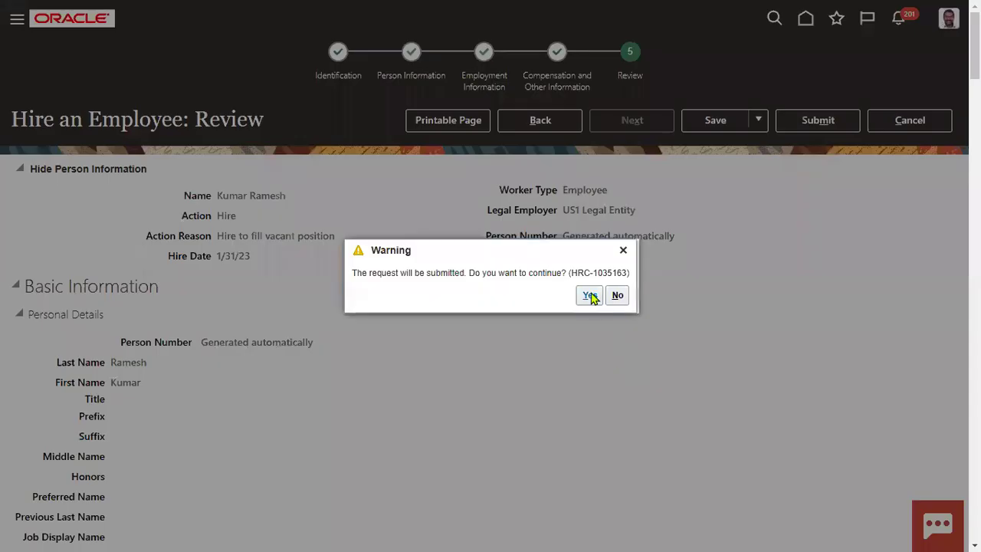
pyautogui.click(589, 295)
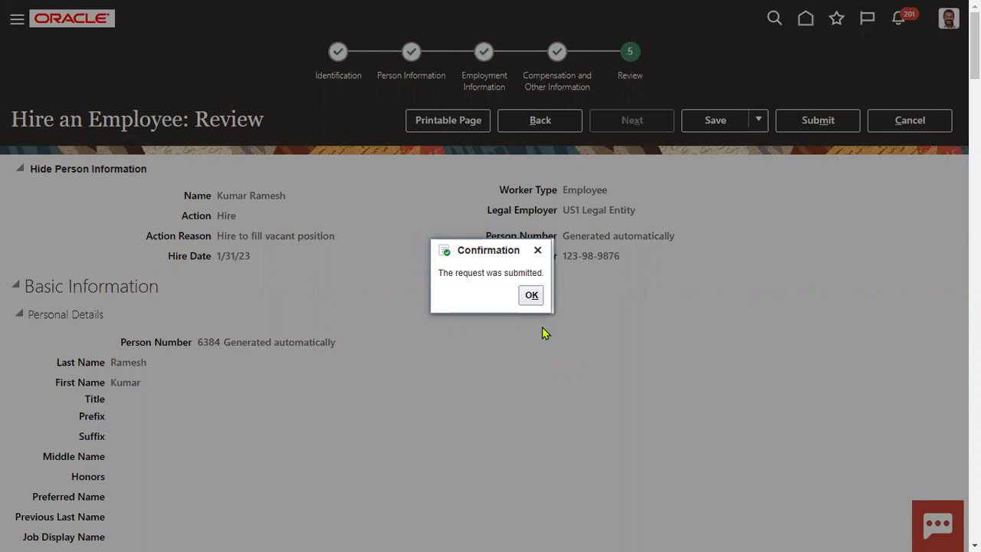
pyautogui.click(530, 296)
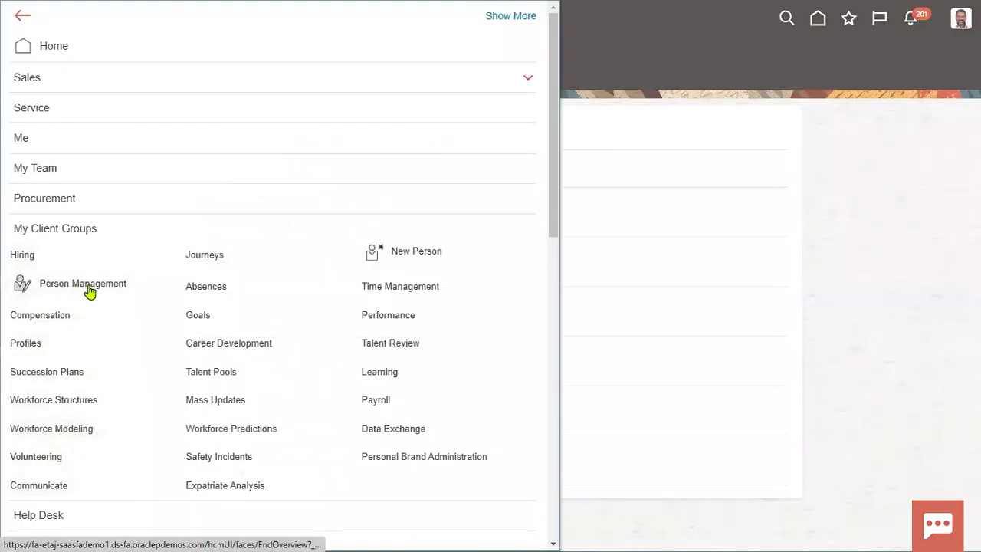
# Step: In Person Management, search by the new hire's surname and scroll to the six matching workers
pyautogui.click(93, 289)
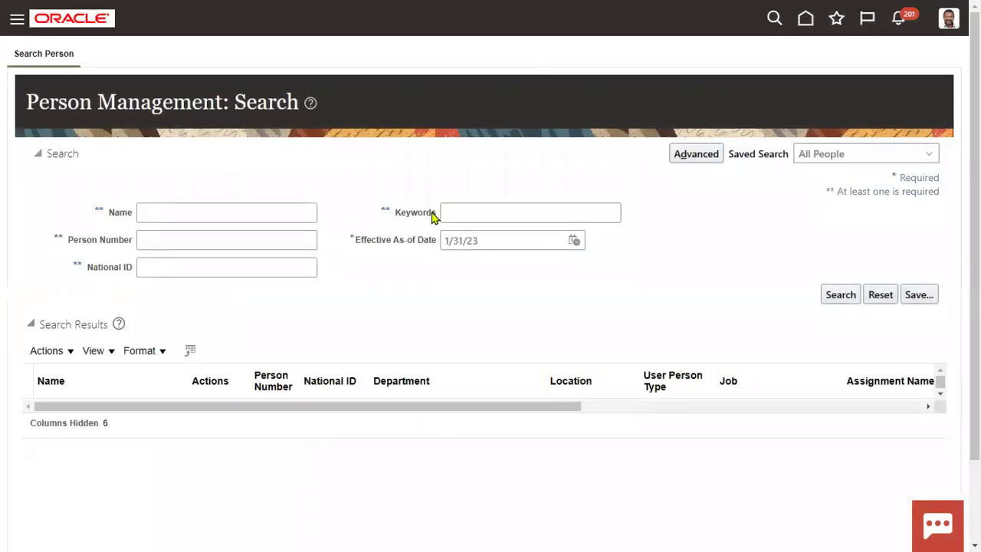
pyautogui.click(205, 216)
pyautogui.write('RA')
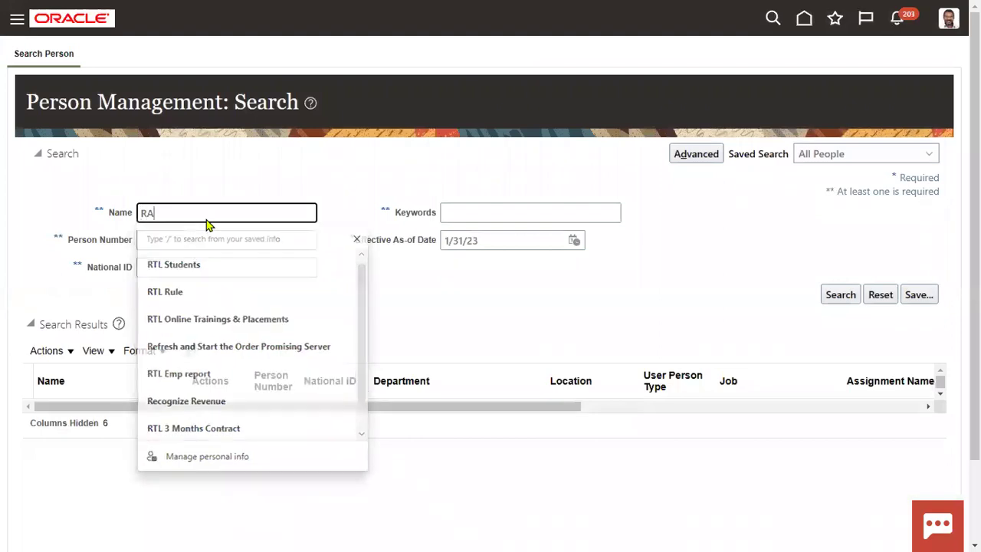
pyautogui.write('MESH')
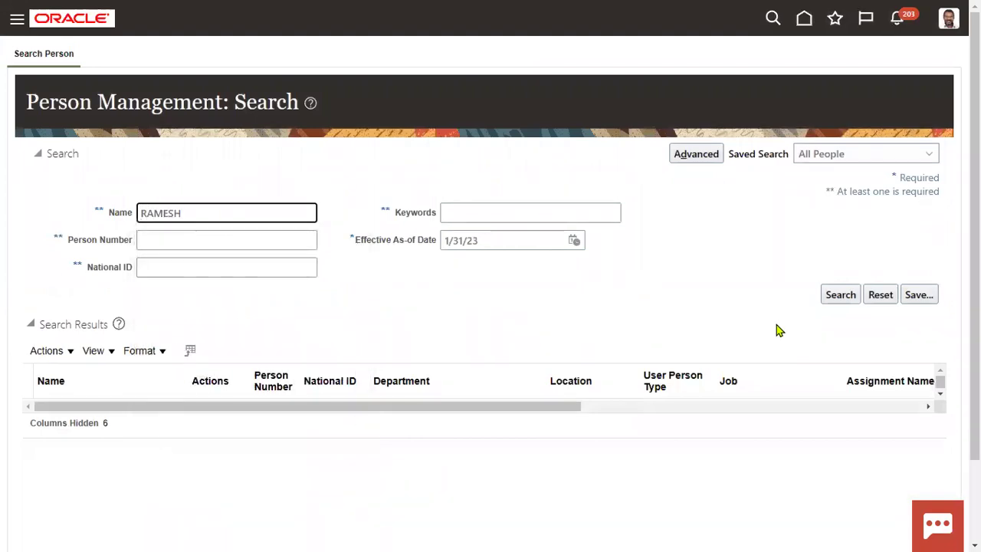
pyautogui.click(840, 297)
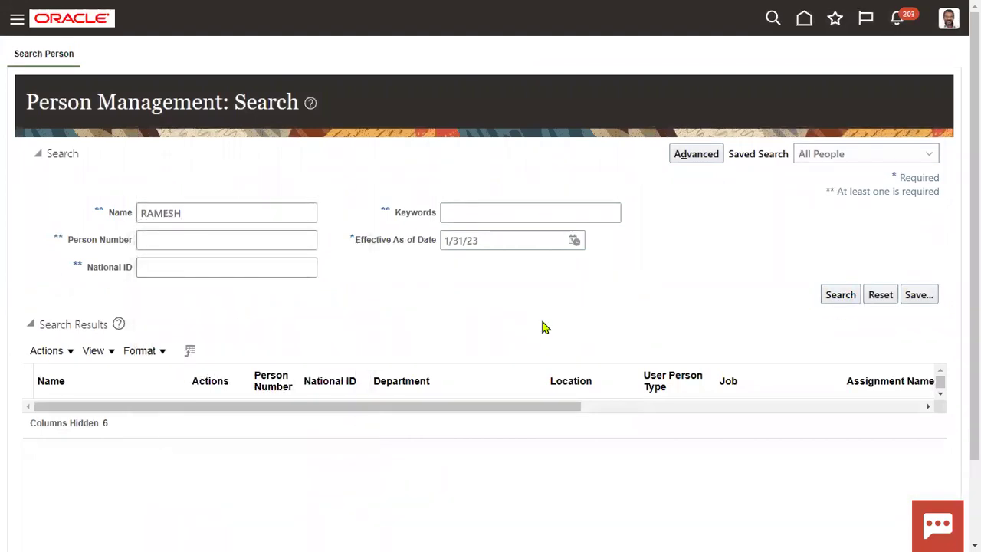
pyautogui.scroll(-2, 156, 462)
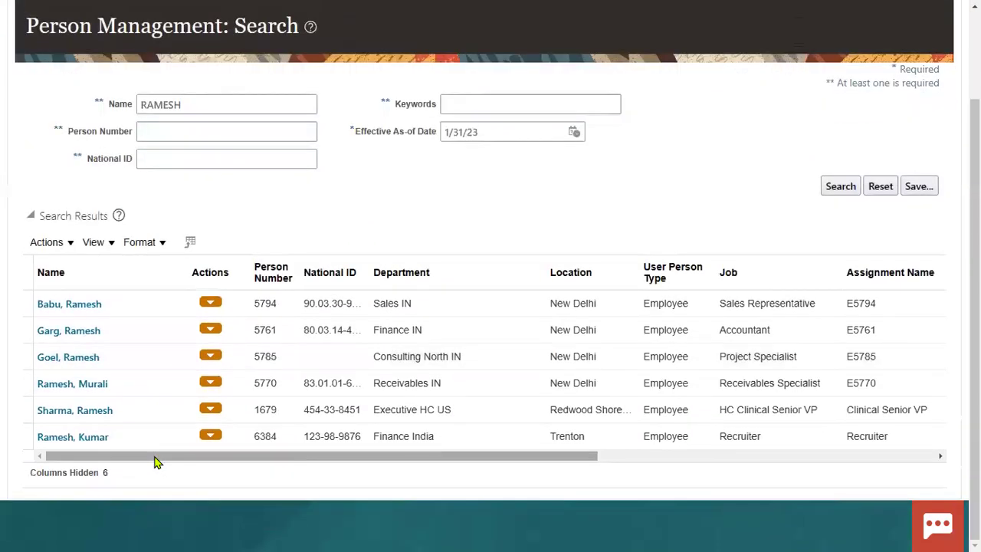
# Step: Open the new Recruiter's record and go to Work Relationship from the Tasks panel
pyautogui.click(87, 438)
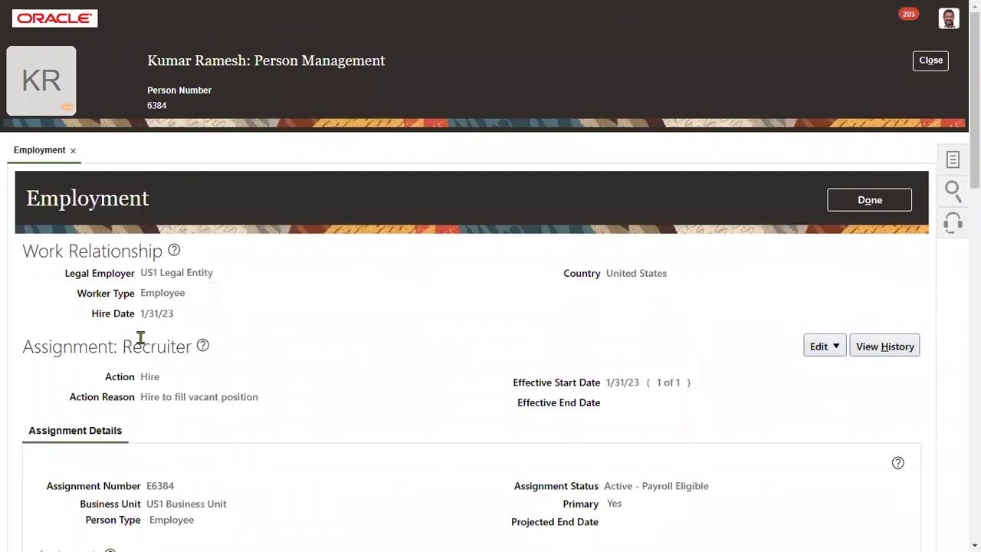
pyautogui.moveTo(141, 313); pyautogui.dragTo(176, 313)
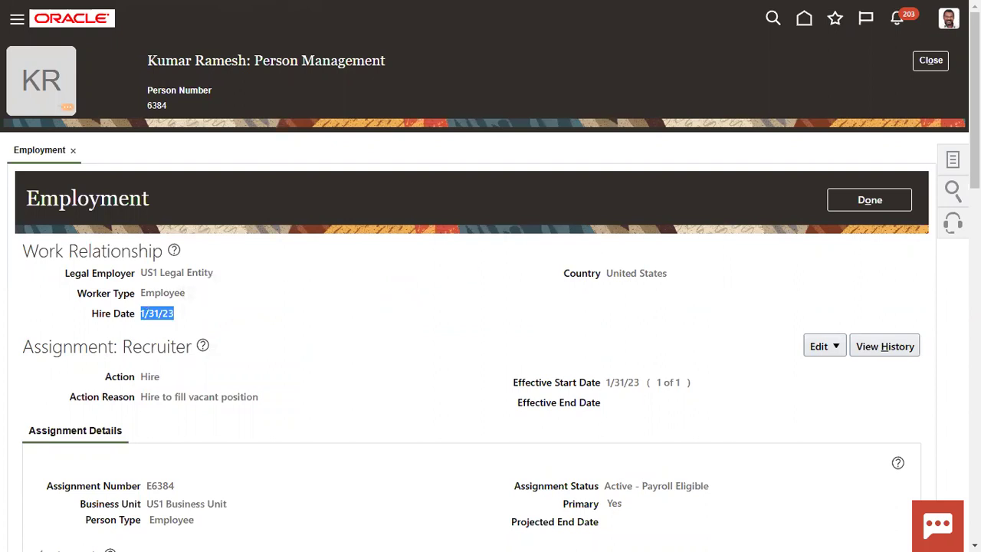
pyautogui.click(953, 163)
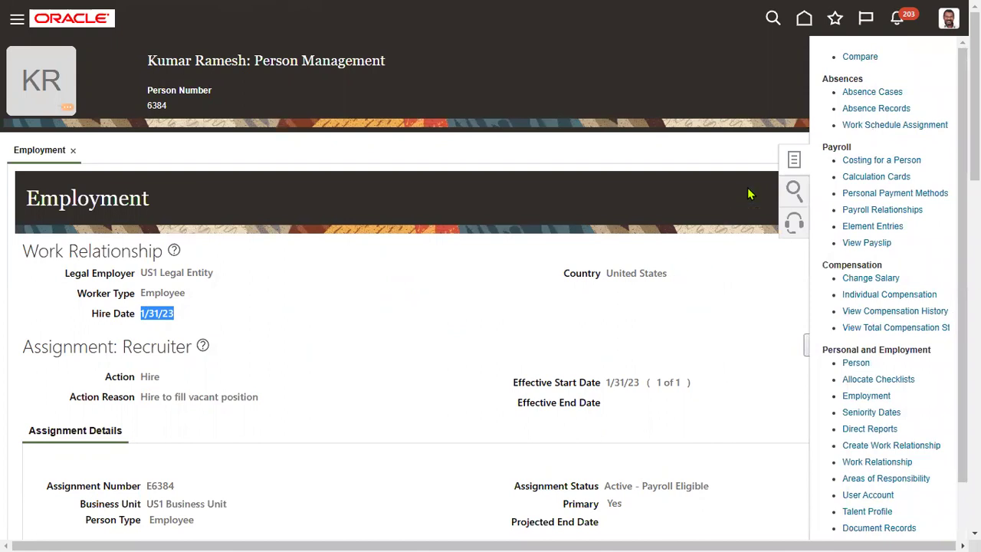
pyautogui.moveTo(823, 350); pyautogui.dragTo(930, 353)
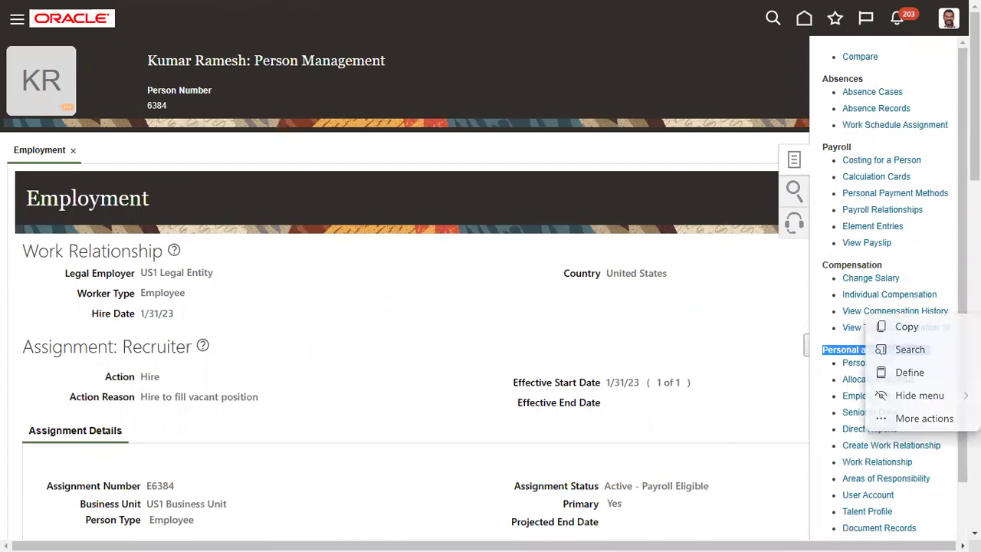
pyautogui.scroll(-1, 961, 327)
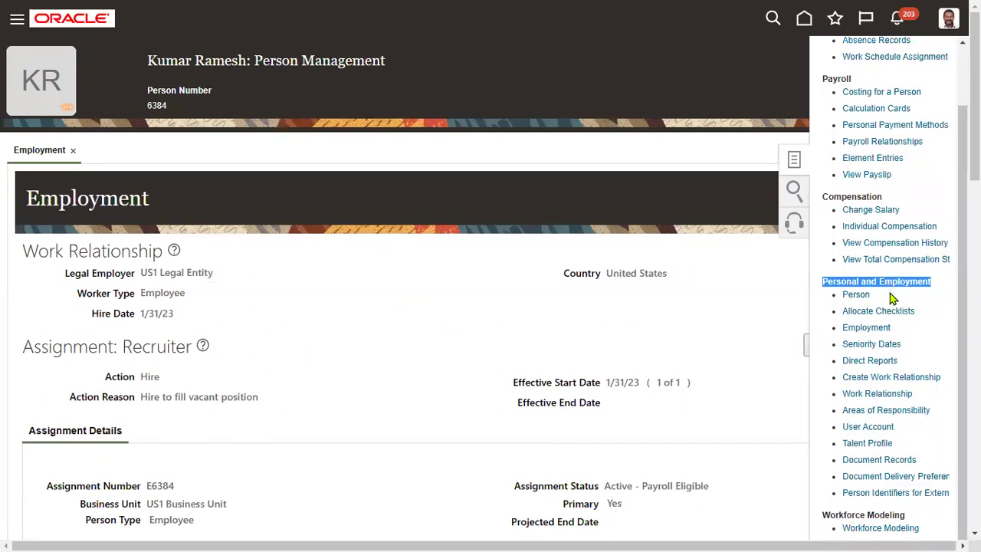
pyautogui.click(904, 404)
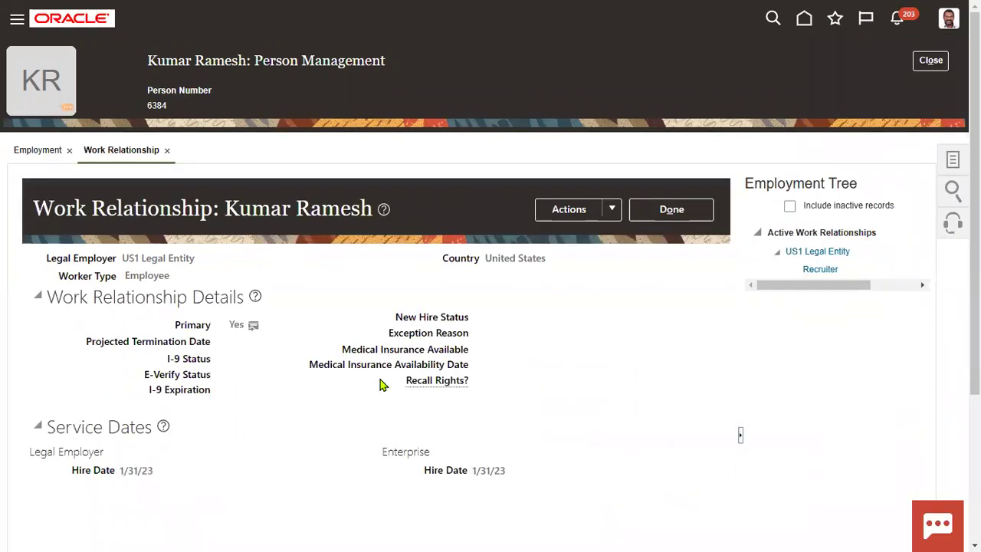
# Step: Edit the work relationship, pick 1 March 2022 as the Legal Employer hire date, and save
pyautogui.click(611, 209)
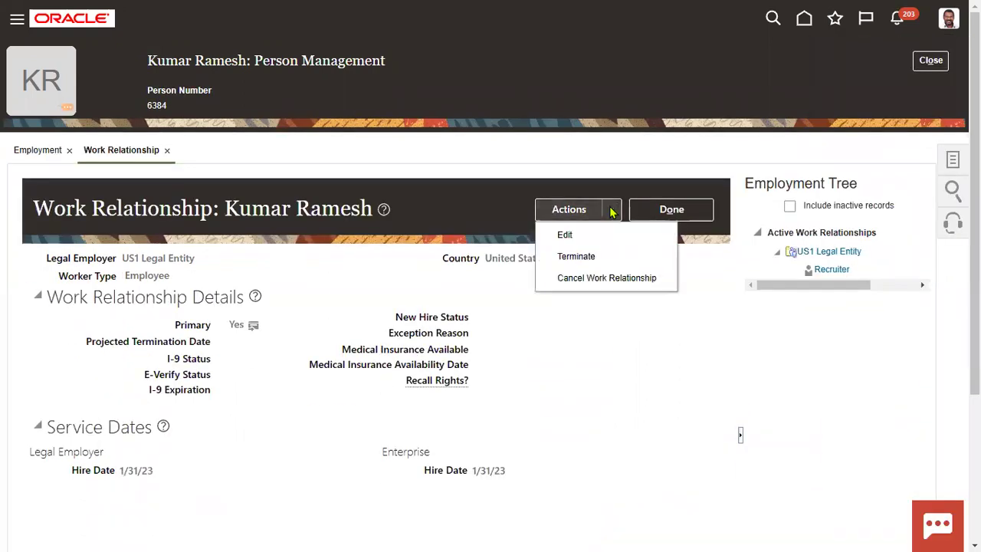
pyautogui.click(577, 237)
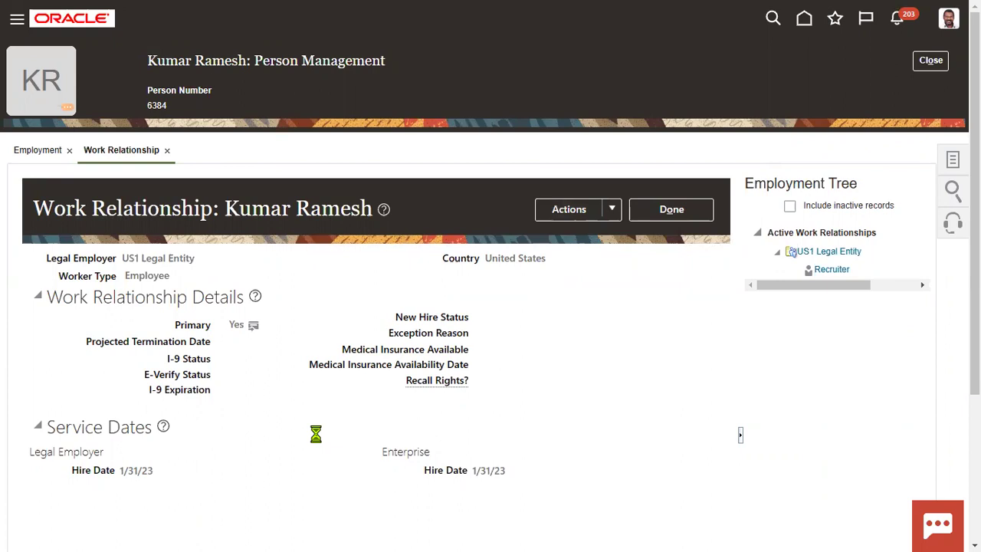
pyautogui.scroll(-3, 319, 442)
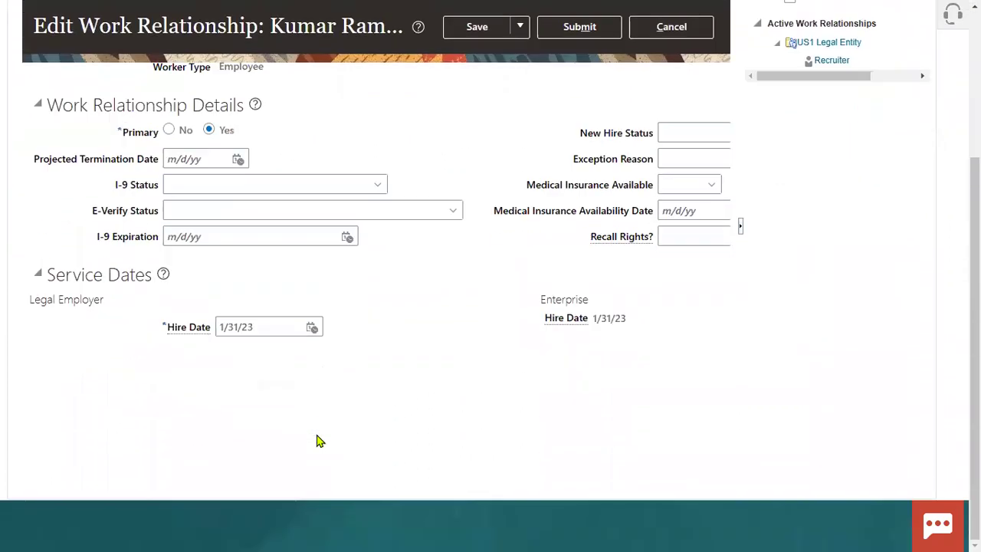
pyautogui.click(311, 327)
pyautogui.click(394, 352)
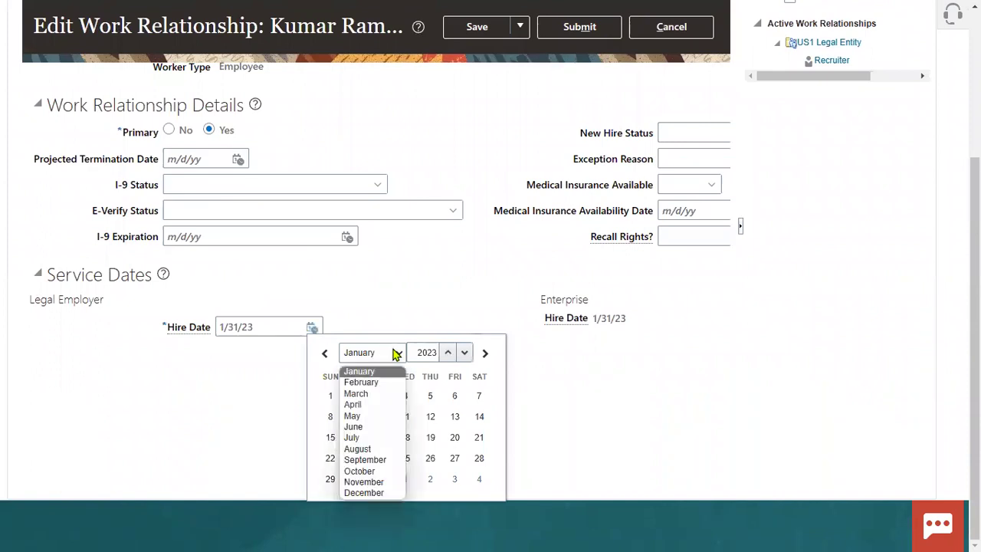
pyautogui.click(359, 394)
pyautogui.click(465, 357)
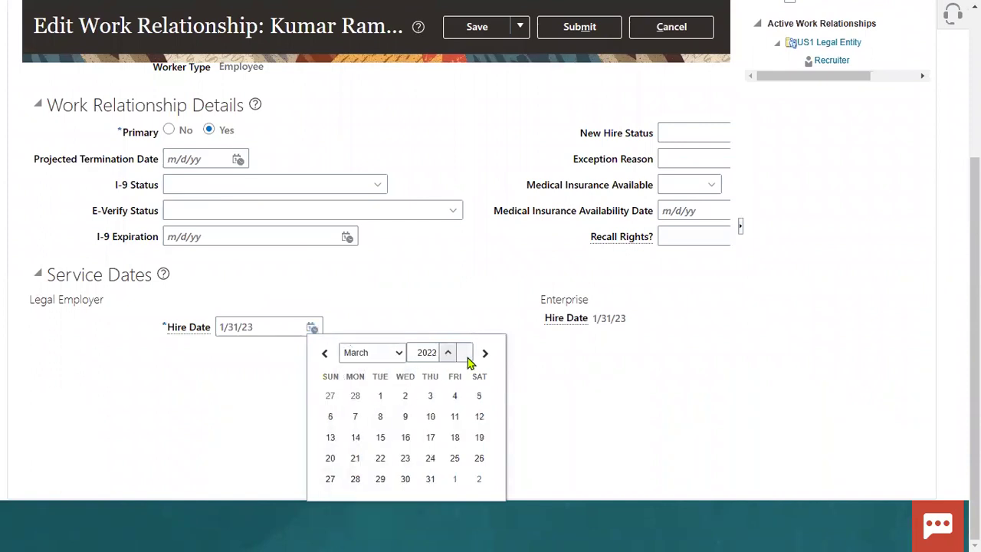
pyautogui.click(380, 396)
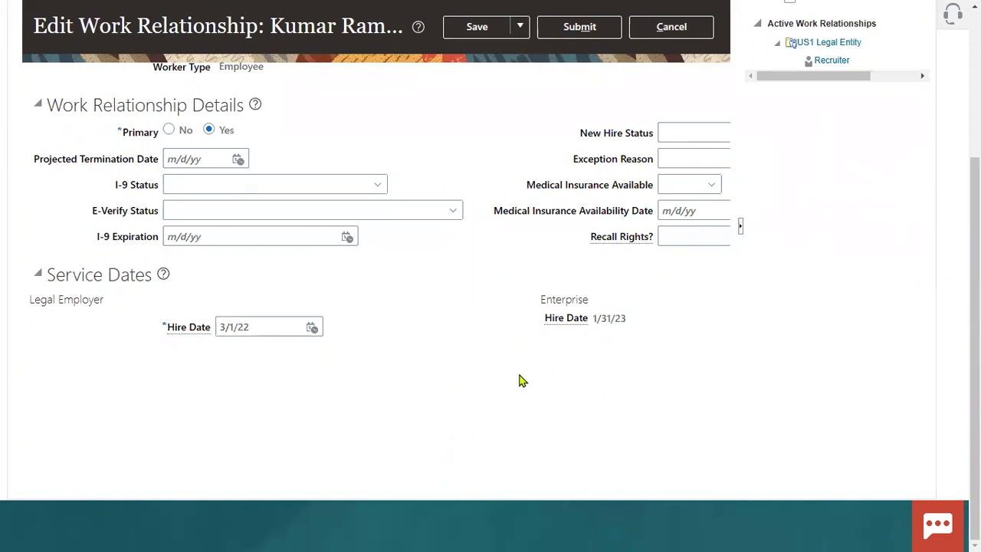
pyautogui.scroll(3, 519, 379)
pyautogui.click(510, 216)
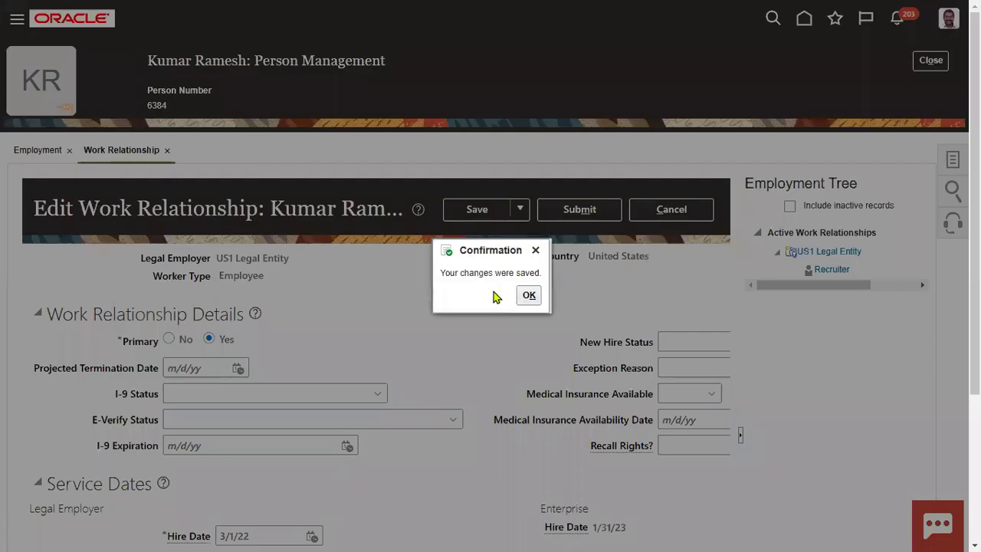
# Step: Dismiss the save confirmation, submit the 3/1/22 hire date change with Yes, and click Done
pyautogui.click(529, 296)
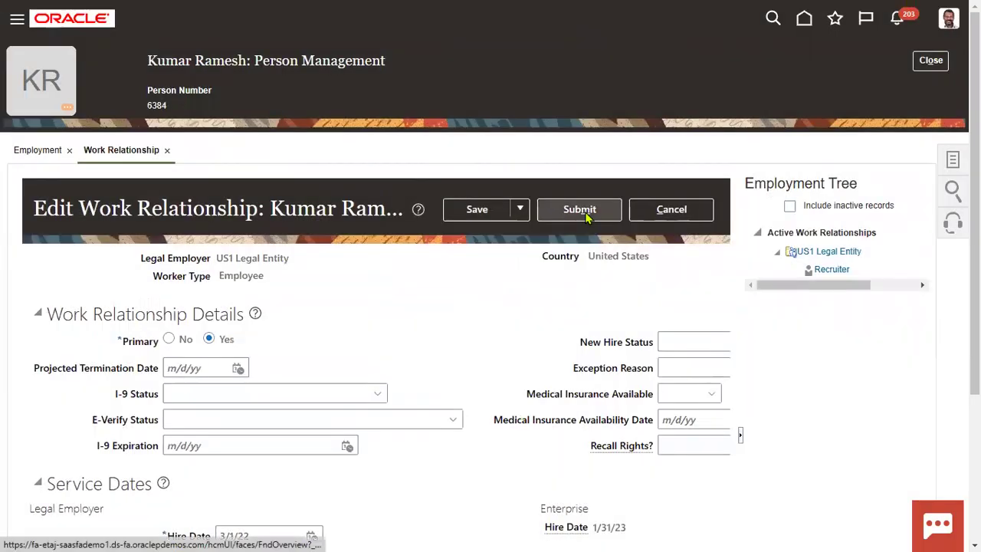
pyautogui.click(584, 212)
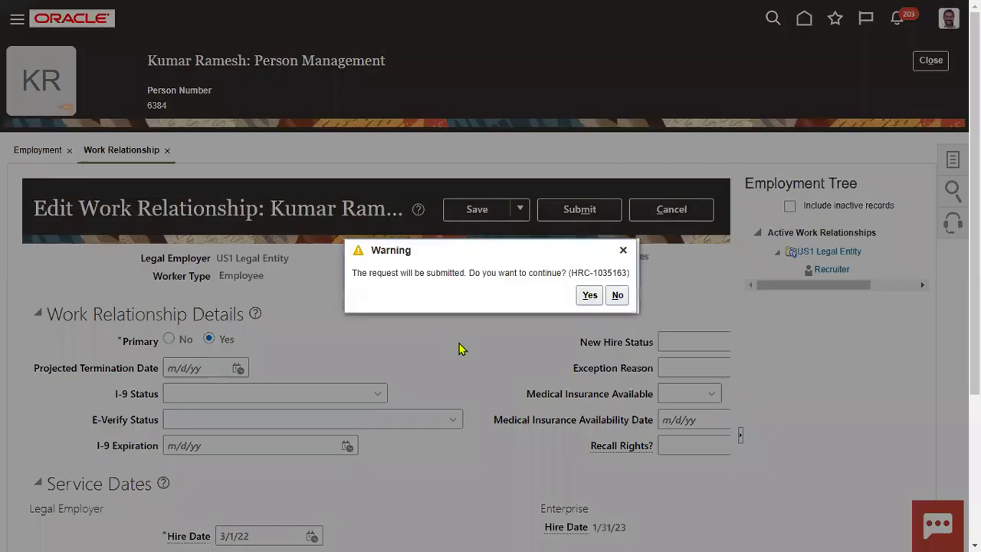
pyautogui.click(590, 295)
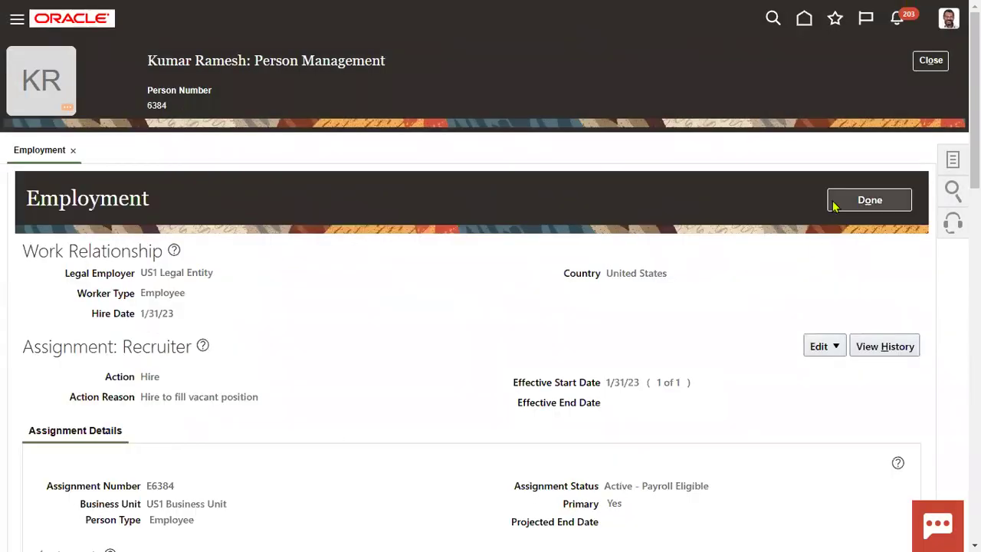
pyautogui.click(837, 201)
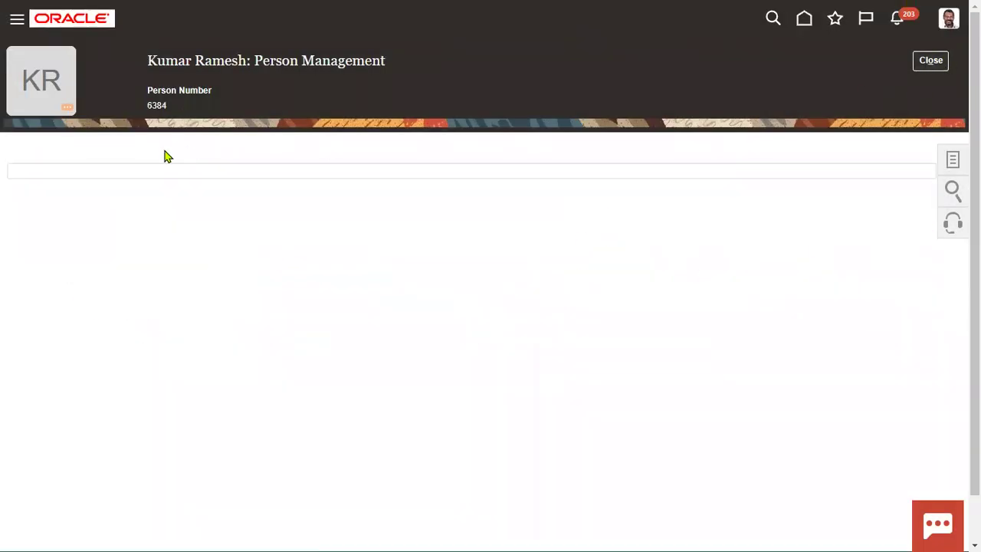
# Step: Copy the worker's person number, search for it, and reopen the record to see hire date 1/31/23
pyautogui.moveTo(148, 105); pyautogui.dragTo(165, 105)
pyautogui.hotkey('ctrl', 'c')
pyautogui.click(917, 68)
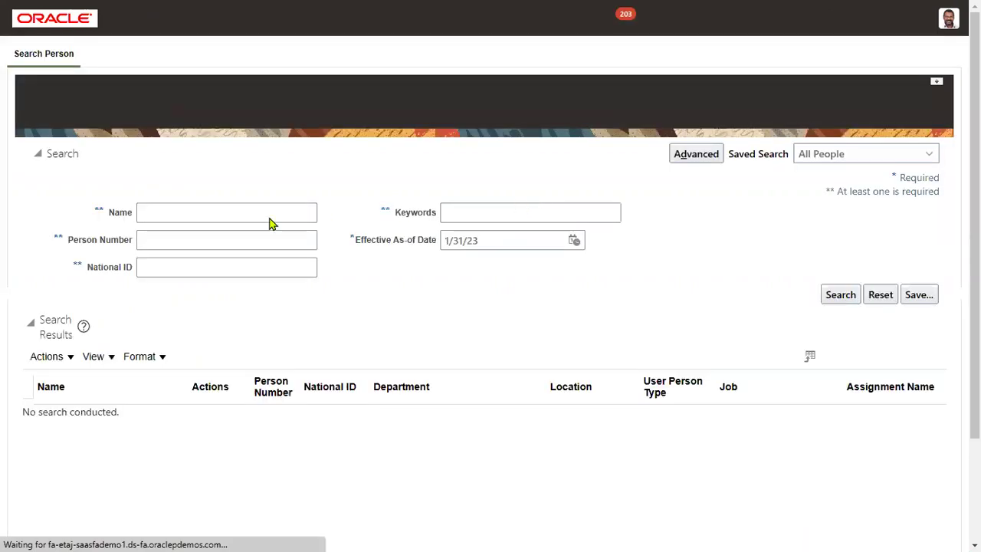
pyautogui.click(228, 240)
pyautogui.hotkey('ctrl', 'v')
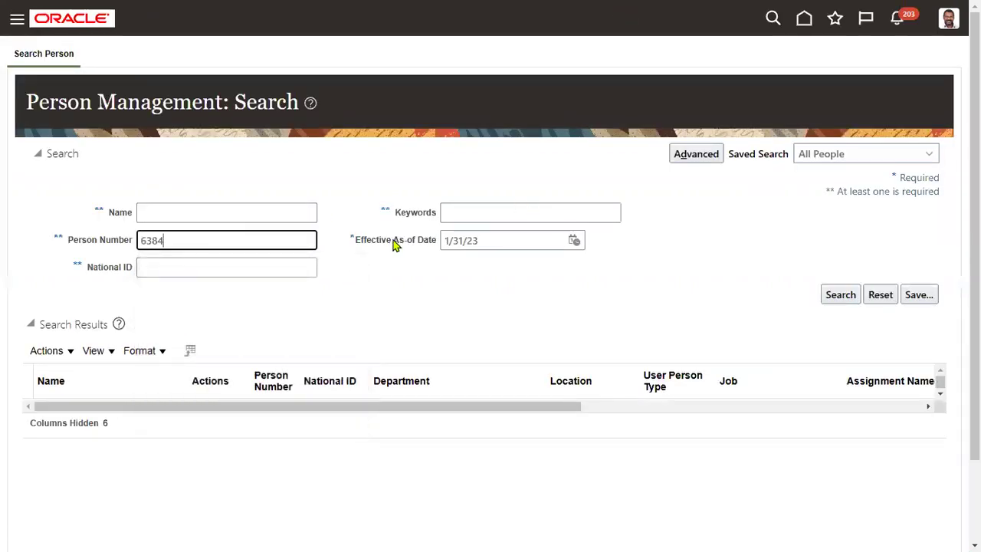
pyautogui.click(835, 295)
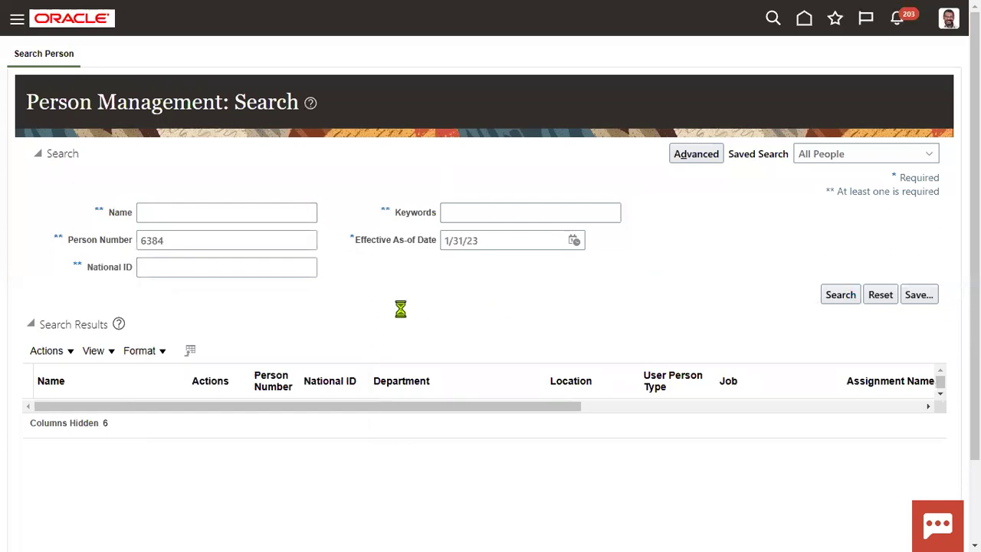
pyautogui.click(65, 413)
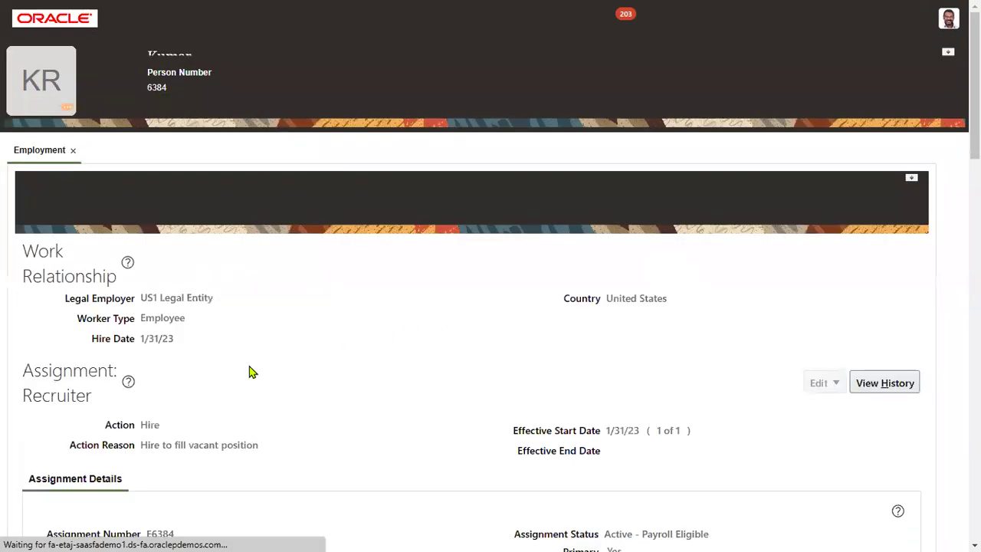
pyautogui.moveTo(141, 313); pyautogui.dragTo(176, 313)
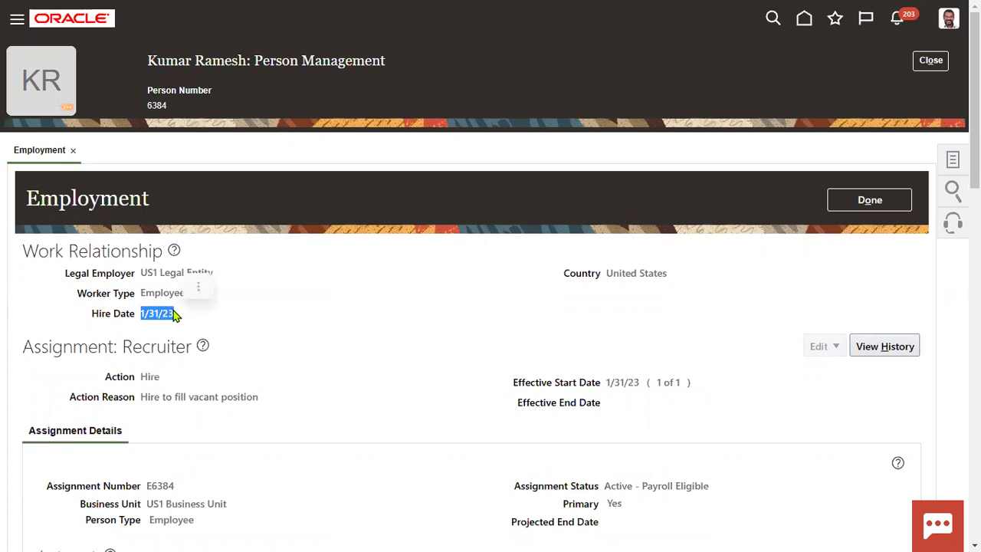
pyautogui.click(883, 349)
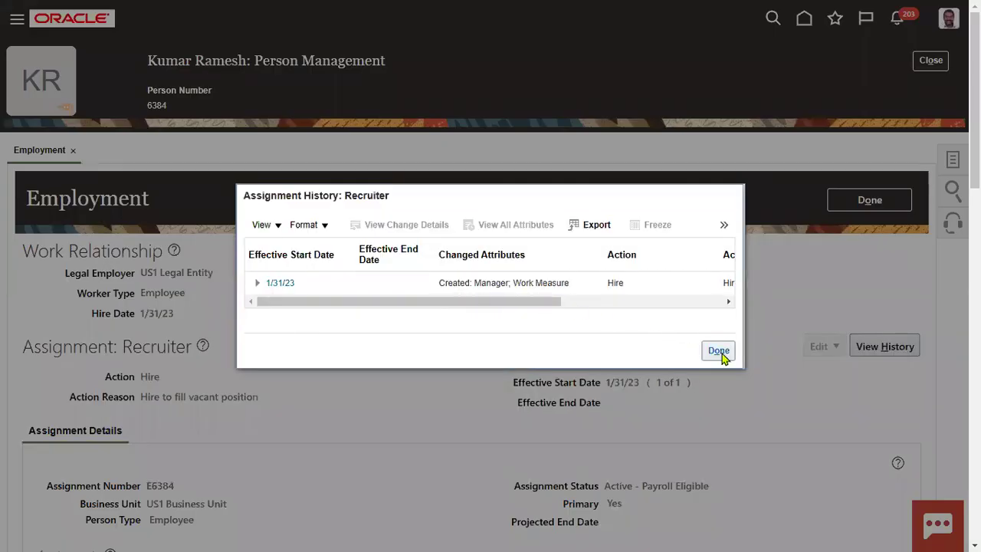
pyautogui.click(718, 350)
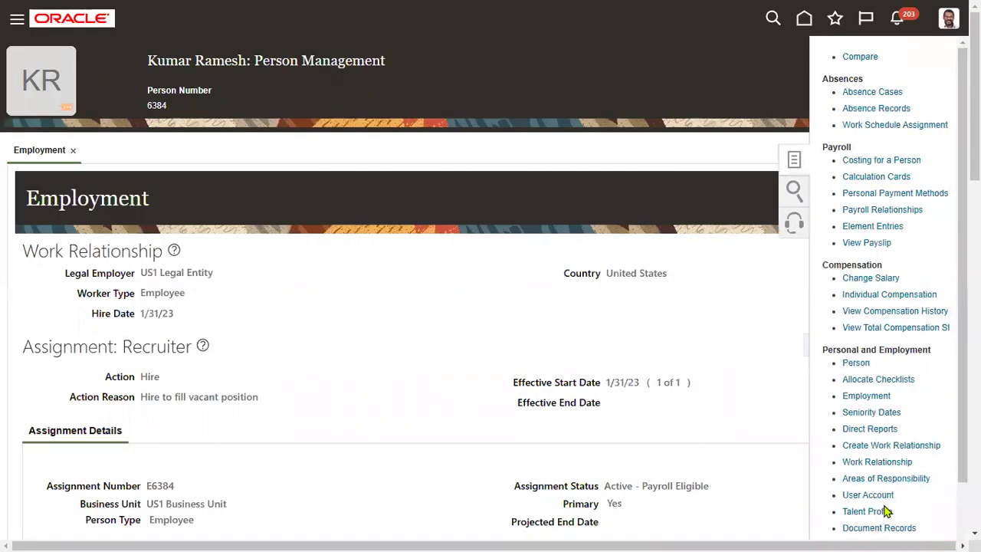
pyautogui.click(880, 462)
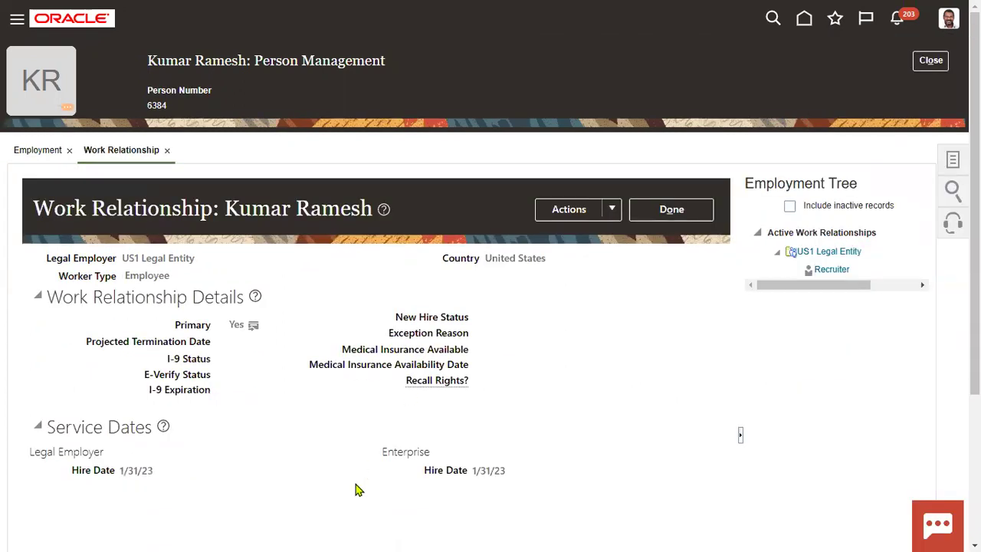
pyautogui.click(674, 210)
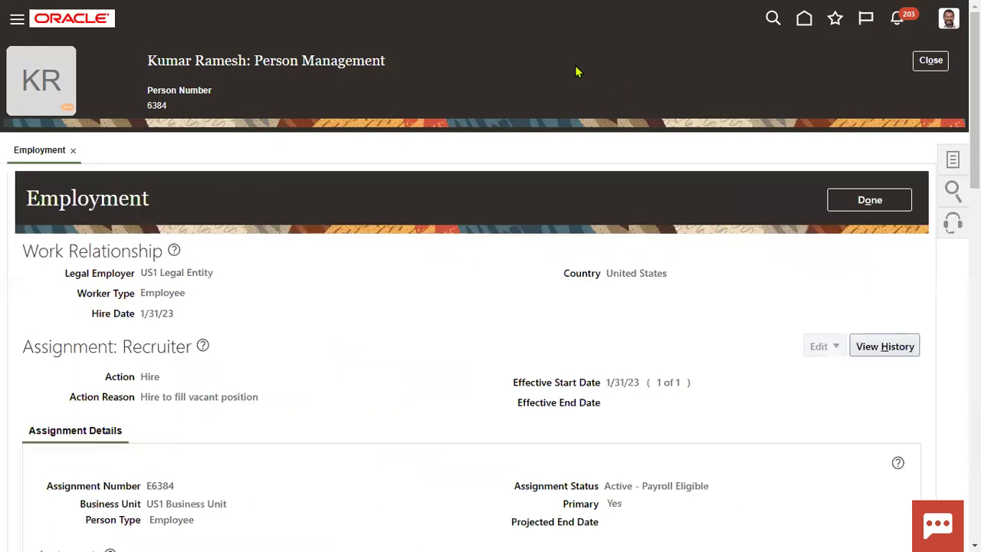
# Step: Bring up support Document 1969304.1 and review Case 1, moving the hire date back to 2012-01-01
pyautogui.press('F11')
pyautogui.click(460, 456)
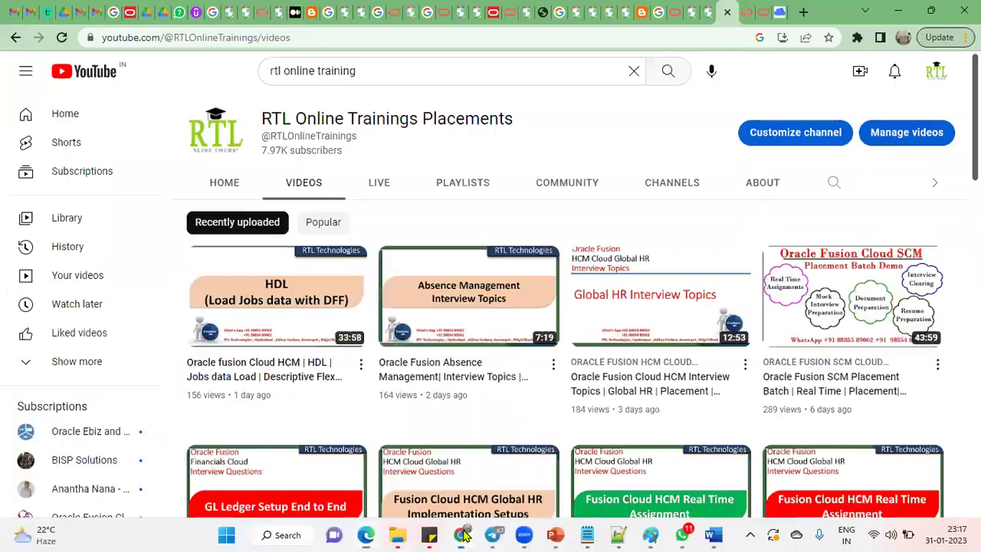
pyautogui.click(709, 15)
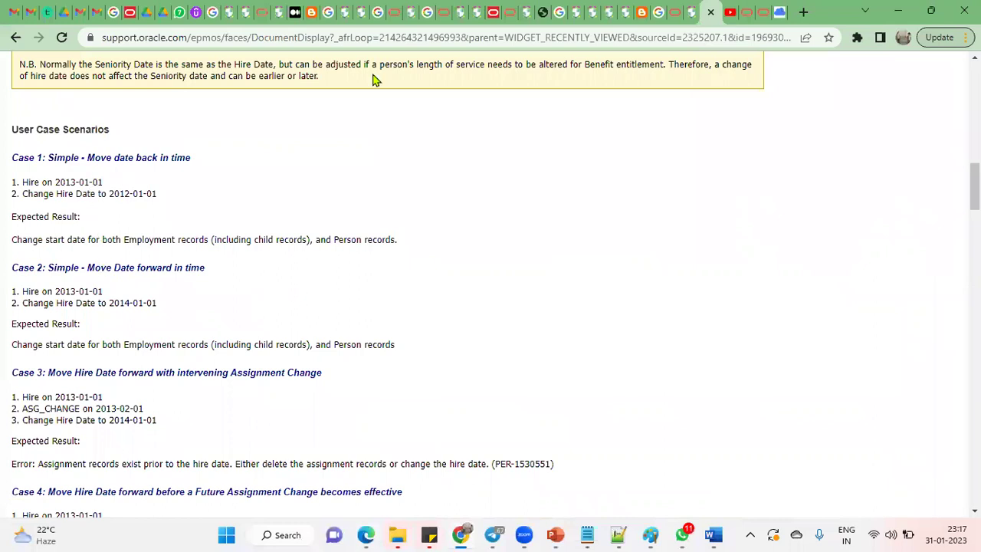
pyautogui.moveTo(91, 158); pyautogui.dragTo(185, 157)
pyautogui.moveTo(55, 182); pyautogui.dragTo(172, 198)
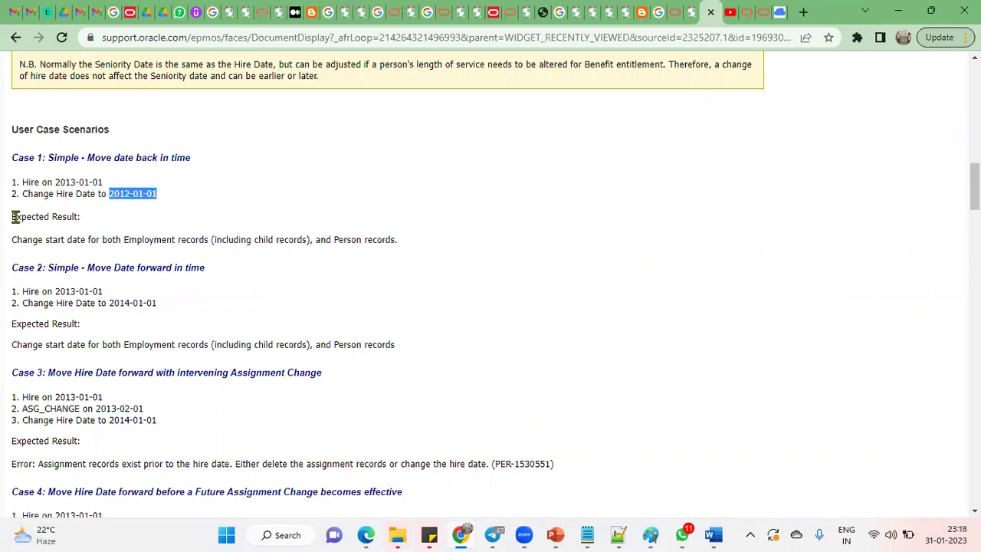
pyautogui.moveTo(14, 217); pyautogui.dragTo(417, 248)
pyautogui.click(66, 243)
# Step: Review Case 2, moving the hire date forward to 2014, and its expected result
pyautogui.moveTo(93, 268); pyautogui.dragTo(215, 276)
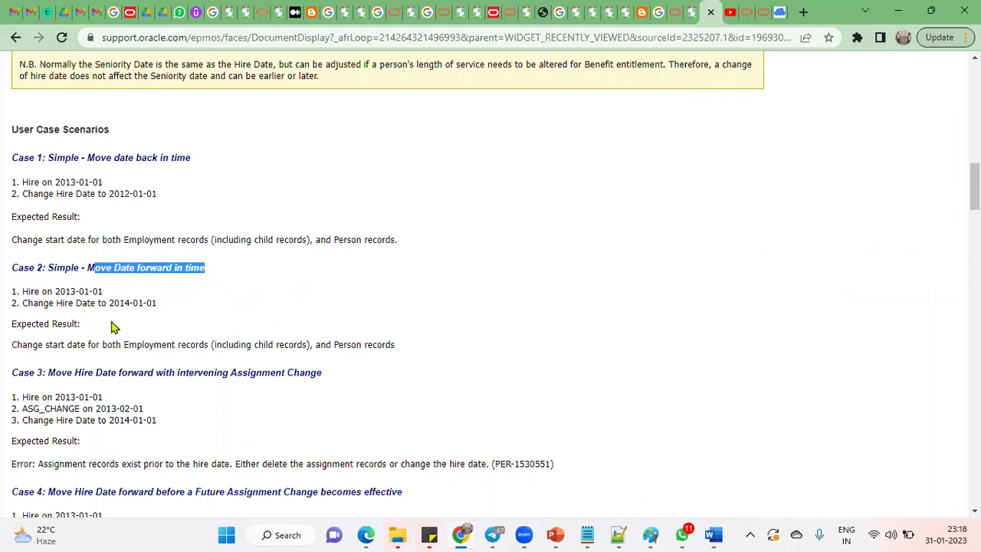
pyautogui.moveTo(55, 292); pyautogui.dragTo(132, 303)
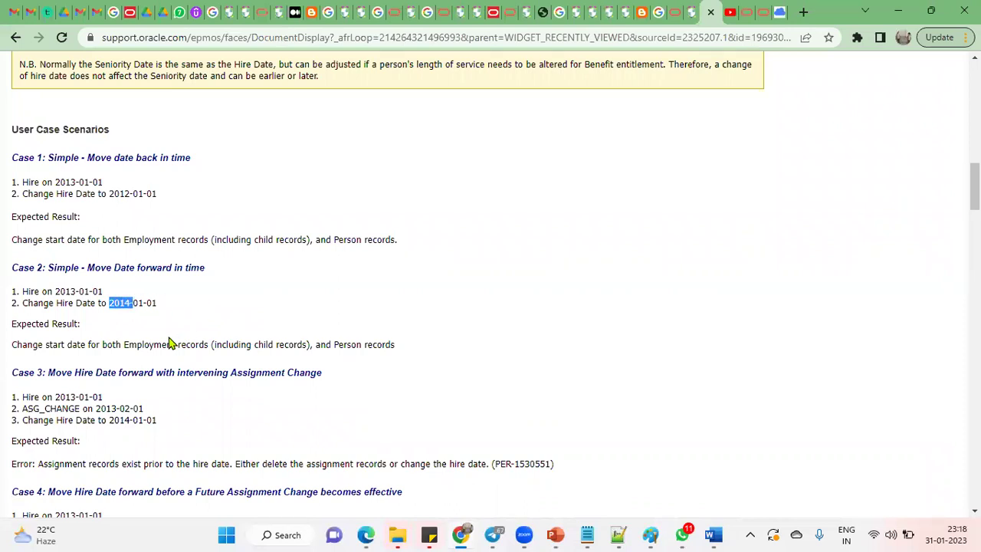
pyautogui.moveTo(15, 346); pyautogui.dragTo(407, 346)
pyautogui.scroll(-2, 243, 406)
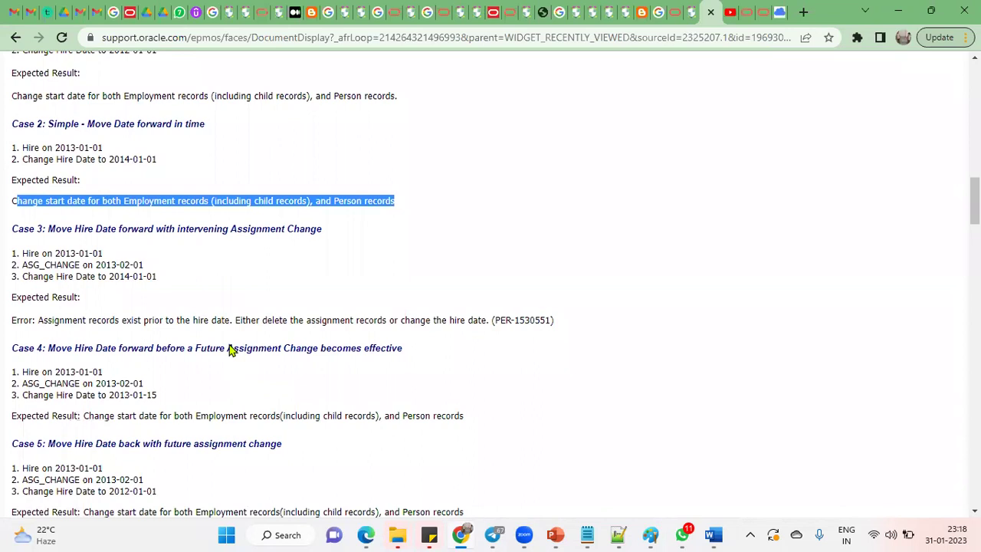
pyautogui.moveTo(47, 229); pyautogui.dragTo(341, 237)
pyautogui.moveTo(23, 253); pyautogui.dragTo(107, 253)
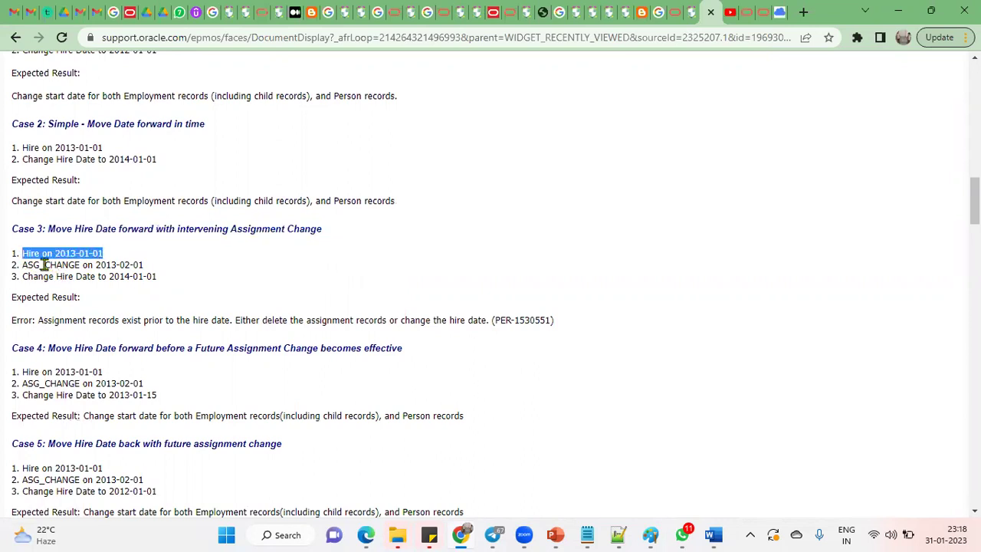
pyautogui.moveTo(30, 264); pyautogui.dragTo(153, 274)
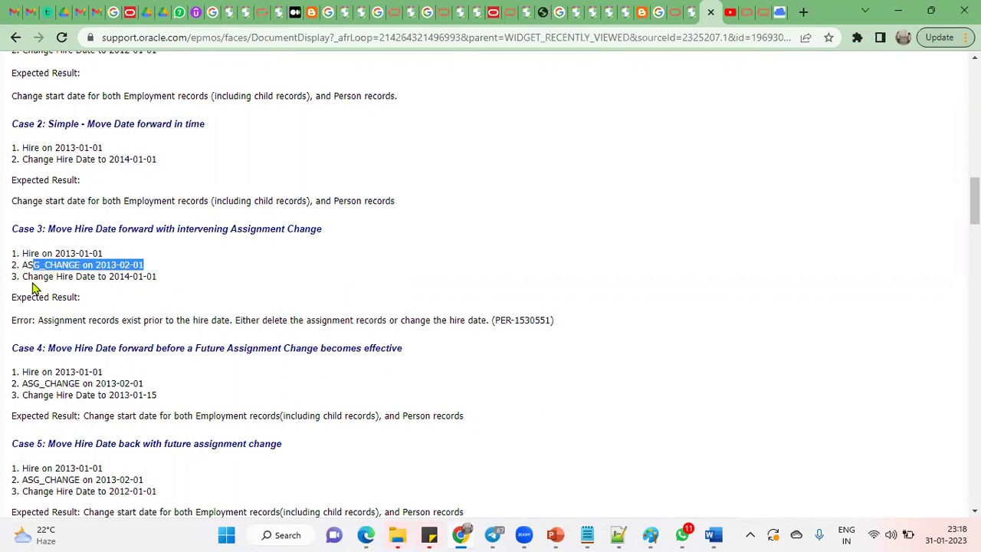
pyautogui.moveTo(23, 276); pyautogui.dragTo(144, 278)
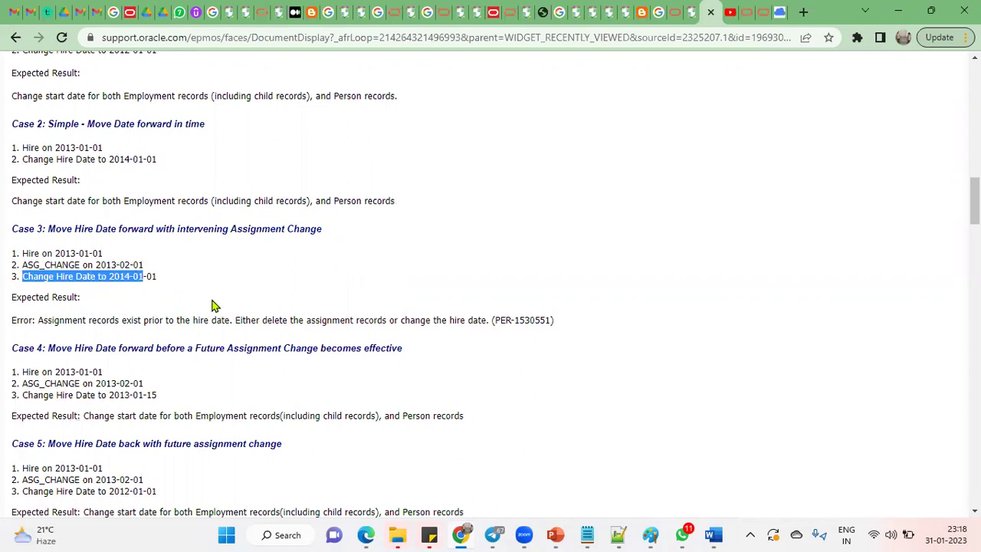
pyautogui.click(142, 296)
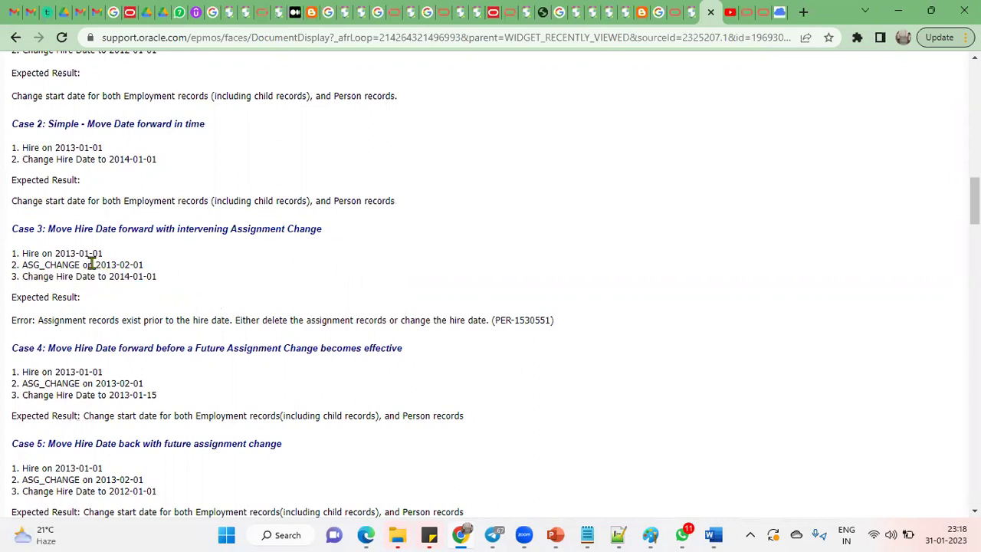
pyautogui.moveTo(91, 263); pyautogui.dragTo(147, 268)
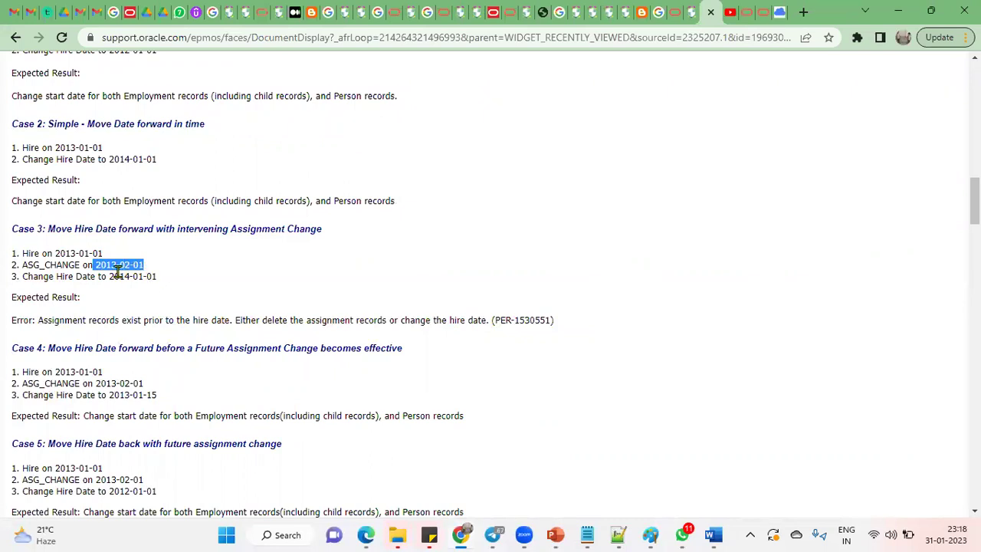
pyautogui.moveTo(22, 264); pyautogui.dragTo(88, 265)
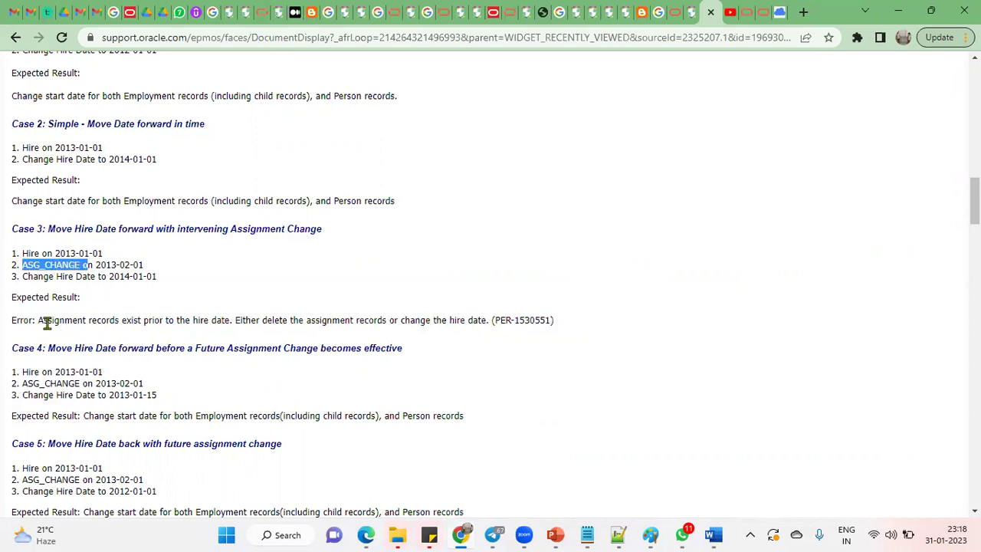
pyautogui.moveTo(40, 319); pyautogui.dragTo(227, 320)
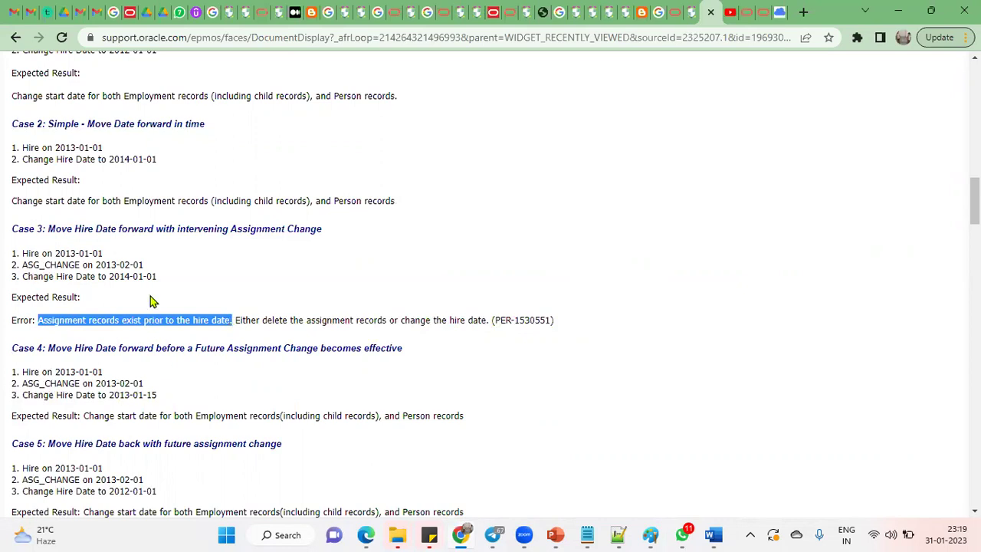
pyautogui.moveTo(110, 276); pyautogui.dragTo(172, 282)
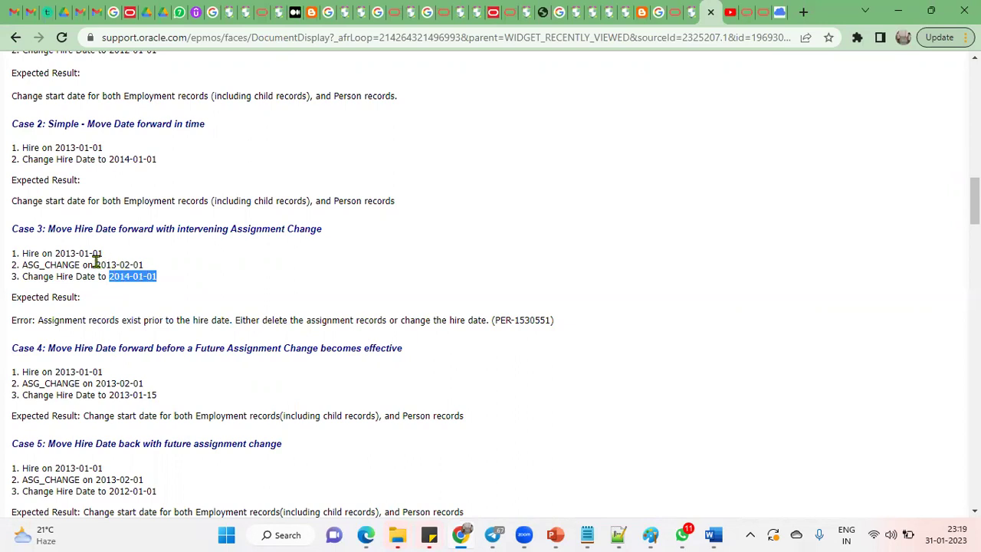
pyautogui.moveTo(95, 265); pyautogui.dragTo(151, 268)
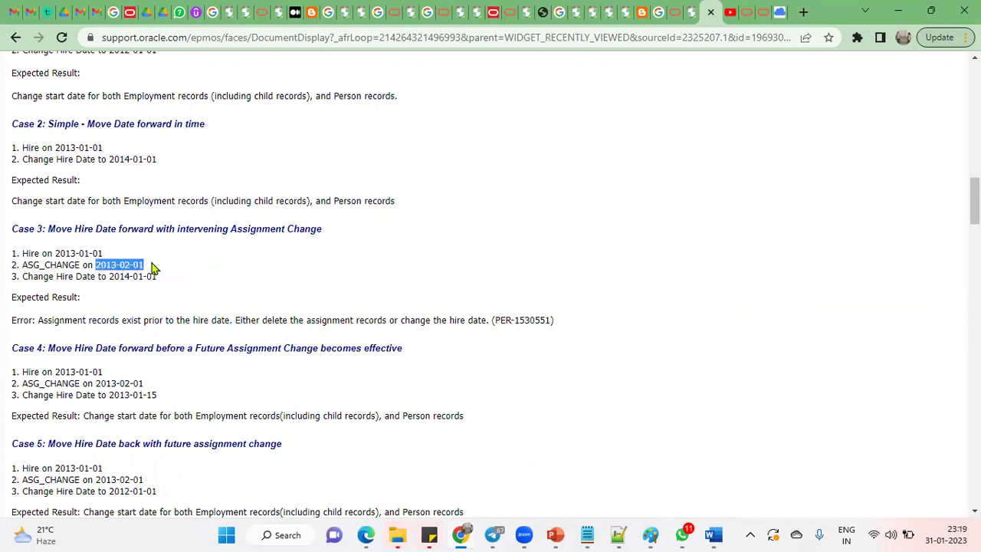
pyautogui.click(236, 303)
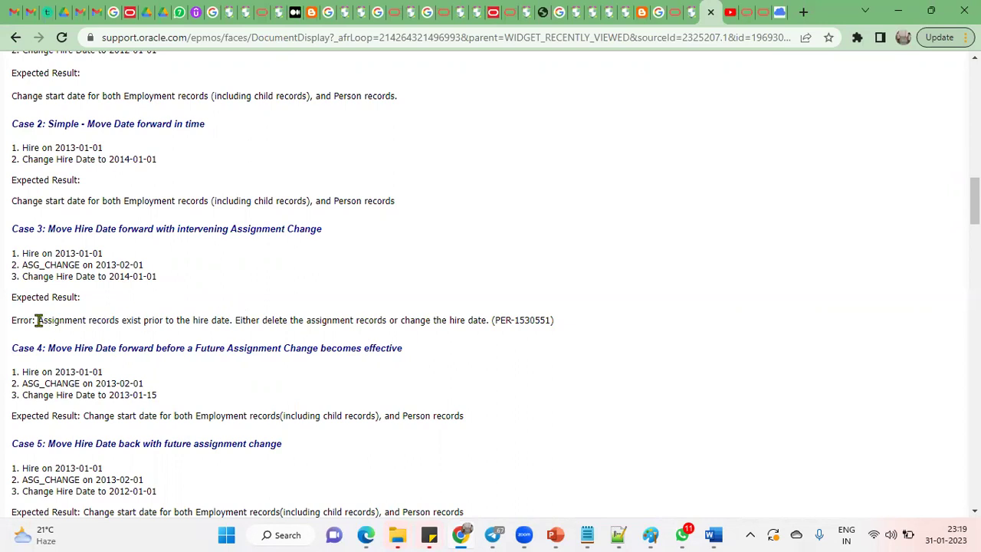
pyautogui.moveTo(37, 319); pyautogui.dragTo(491, 322)
pyautogui.click(258, 319)
pyautogui.click(430, 319)
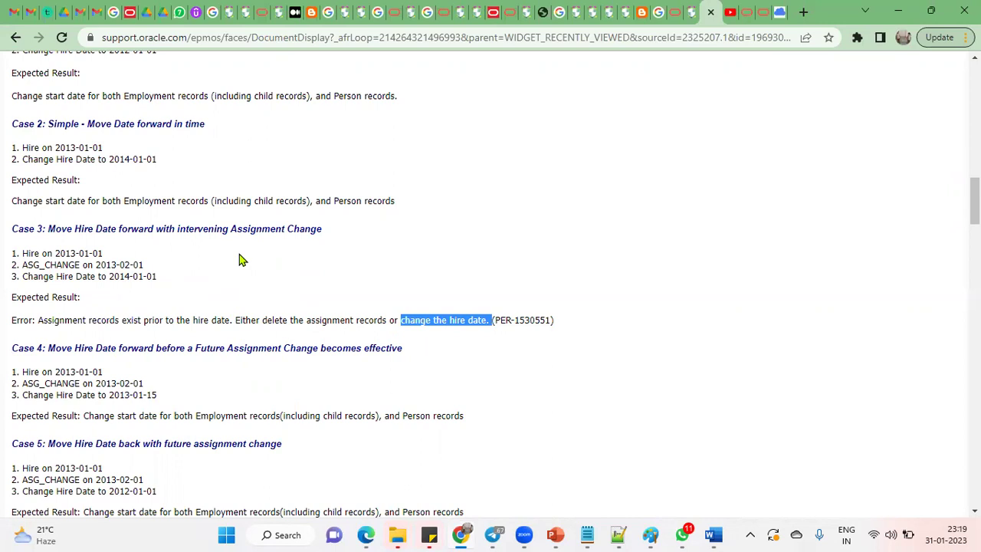
# Step: Scan the hire-date change scenarios from Cases 1 and 2 down to Cases 26 and 27
pyautogui.scroll(2, 150, 292)
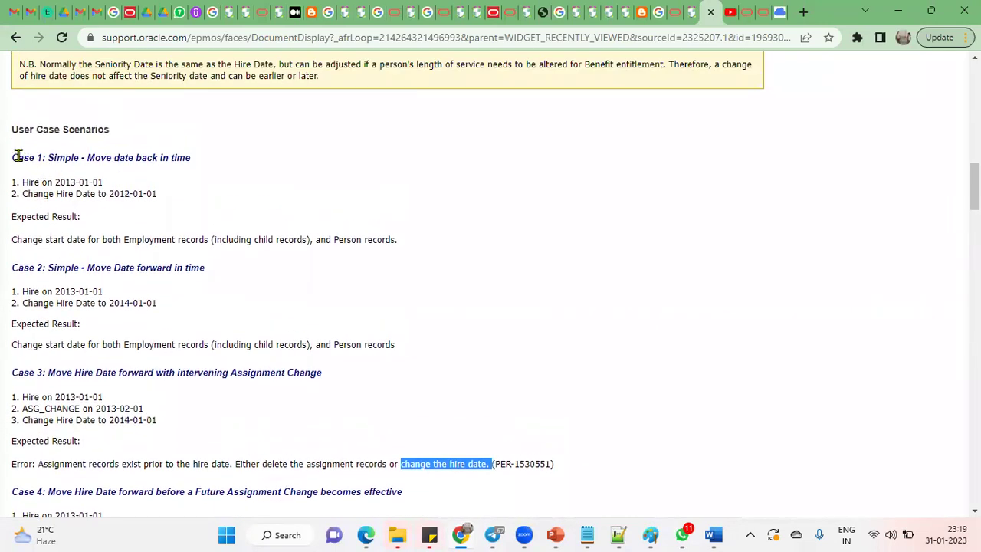
pyautogui.moveTo(13, 153); pyautogui.dragTo(353, 343)
pyautogui.scroll(-5, 213, 368)
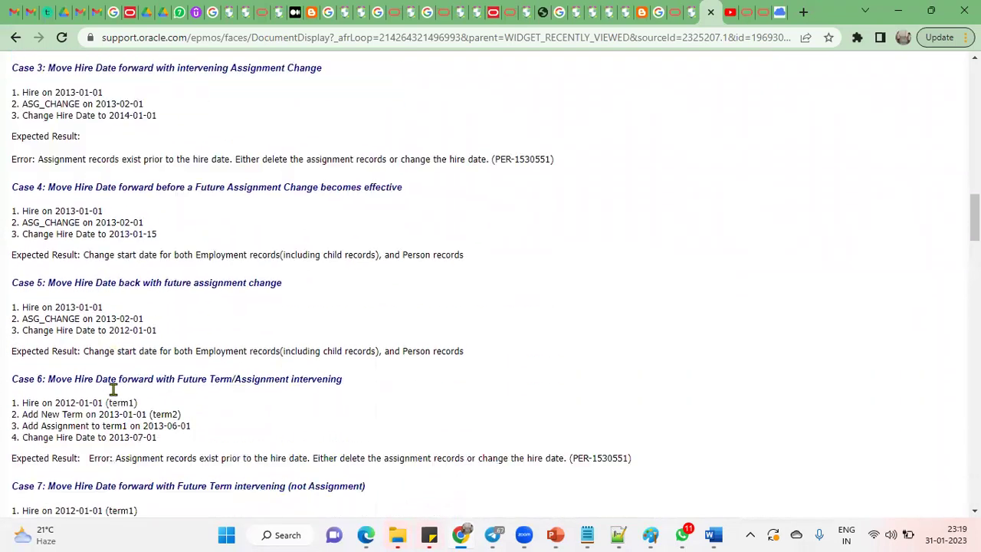
pyautogui.scroll(-13, 112, 390)
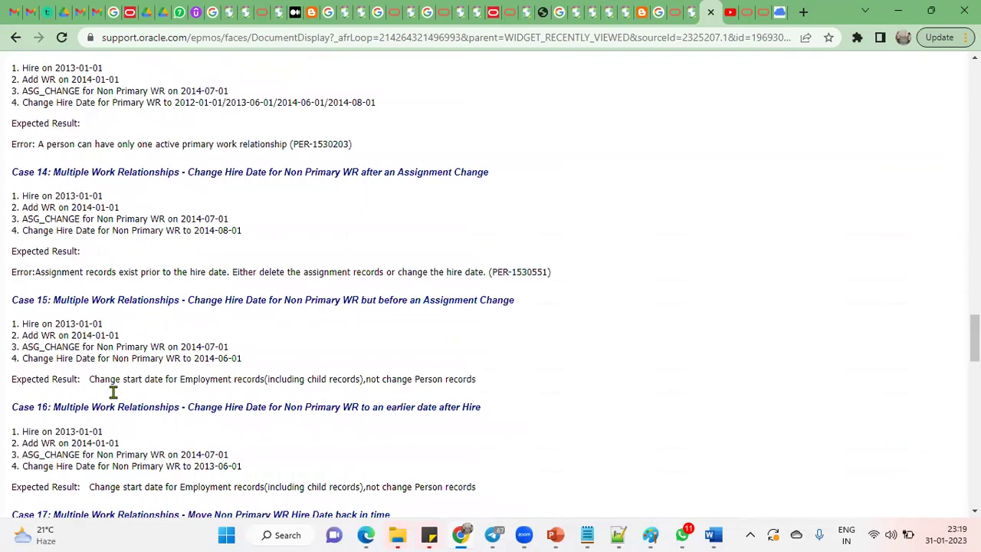
pyautogui.scroll(-12, 112, 392)
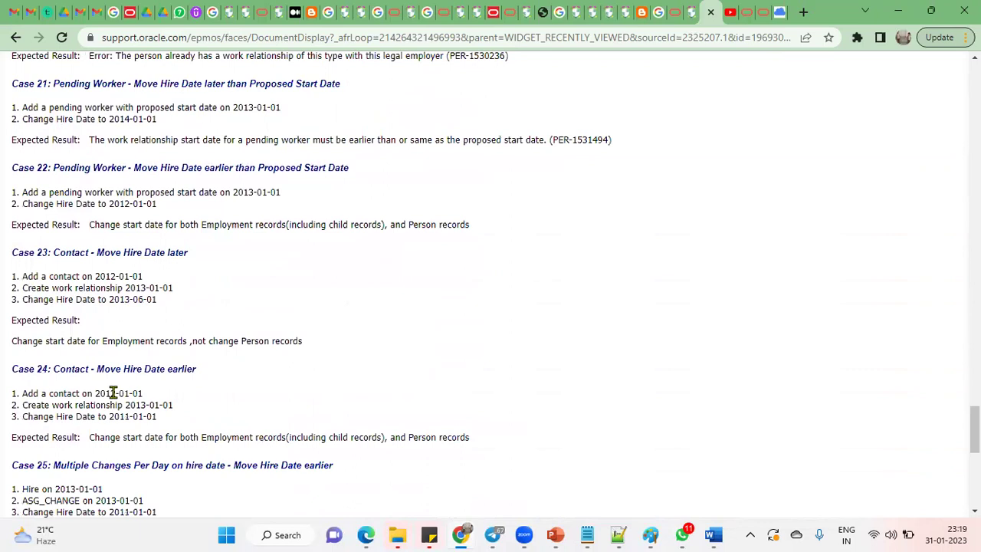
pyautogui.scroll(-7, 113, 391)
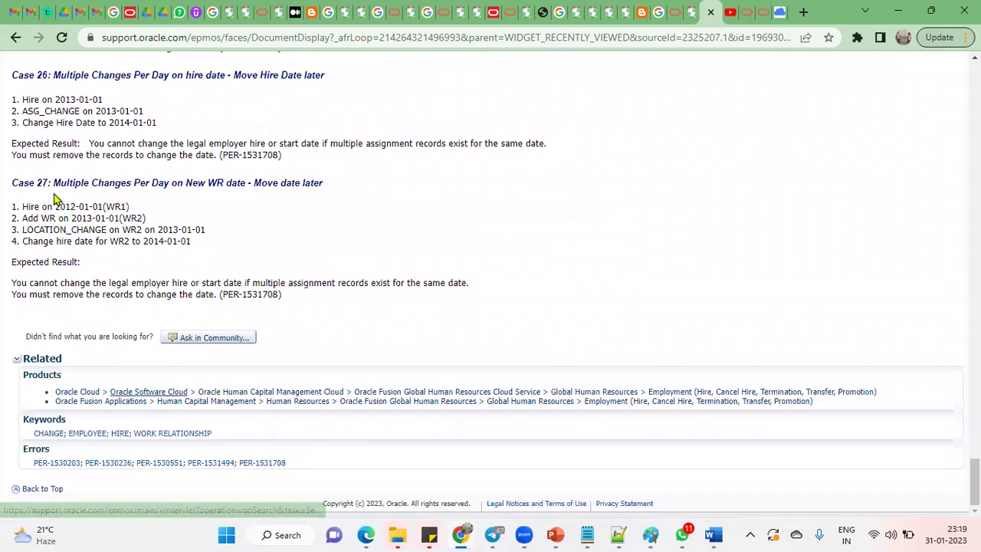
pyautogui.moveTo(11, 73); pyautogui.dragTo(76, 207)
pyautogui.click(342, 282)
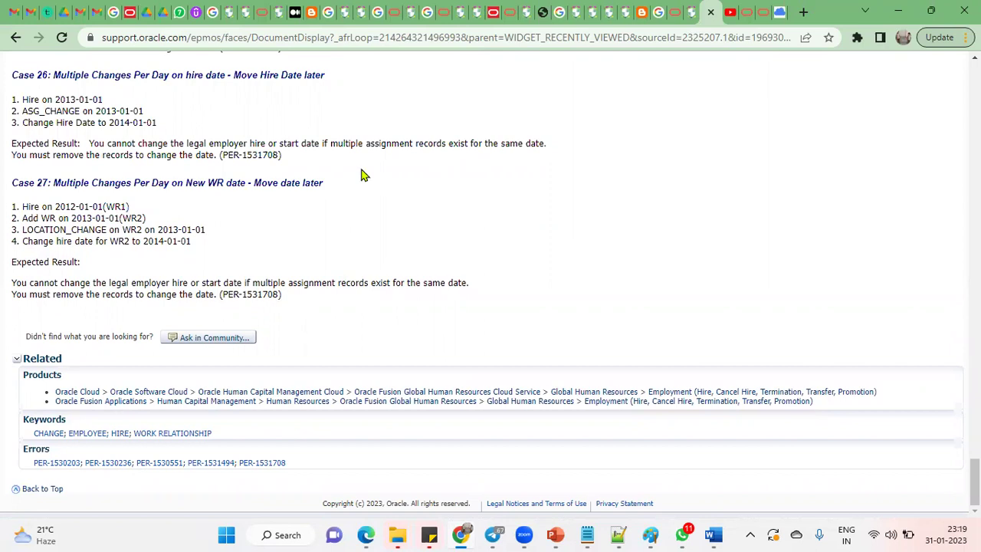
# Step: Scroll back to the top and return to the worker's Fusion Employment page
pyautogui.scroll(20, 146, 228)
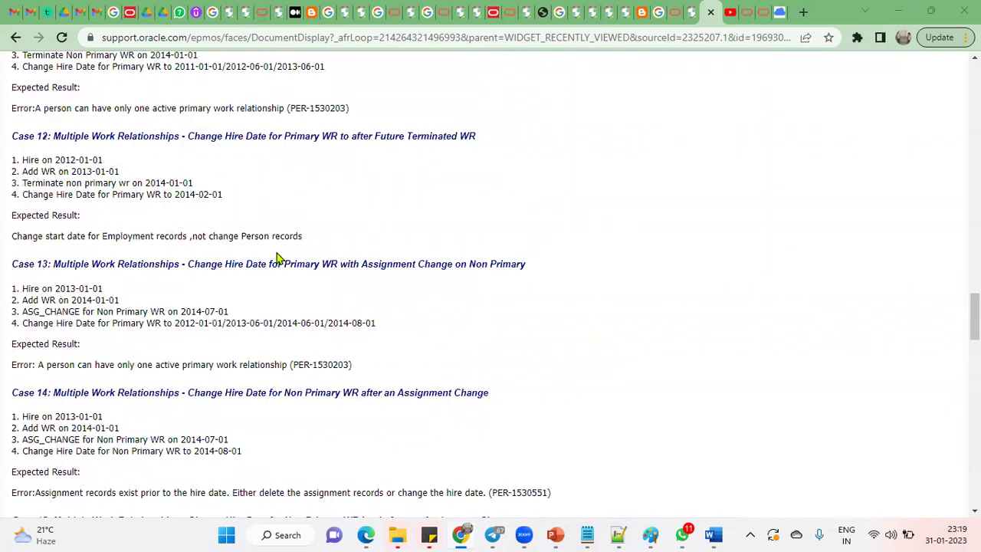
pyautogui.scroll(2, 332, 420)
pyautogui.click(368, 534)
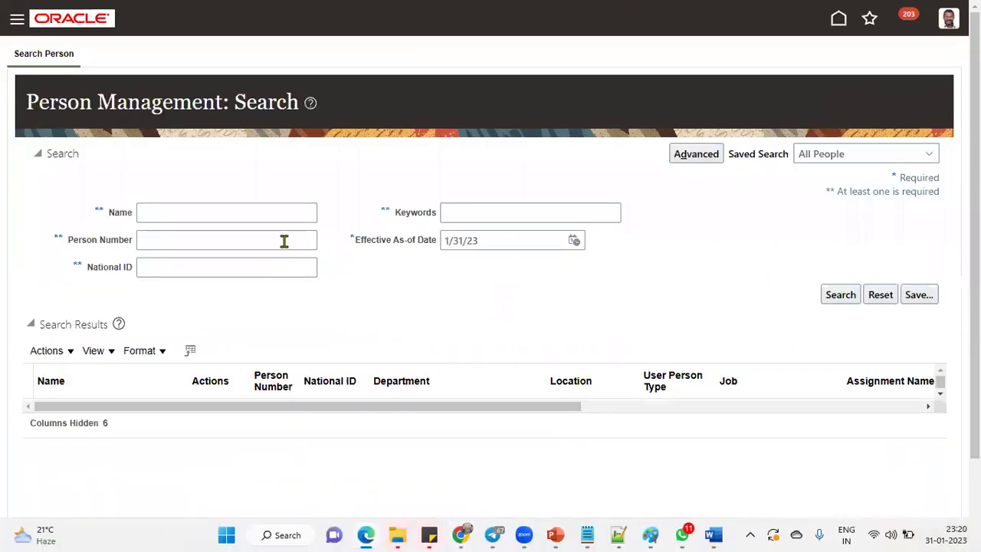
# Step: Search by the worker's person number, confirm the hire date now reads 3/1/22, then finish with Done
pyautogui.click(283, 241)
pyautogui.write('6384')
pyautogui.click(840, 294)
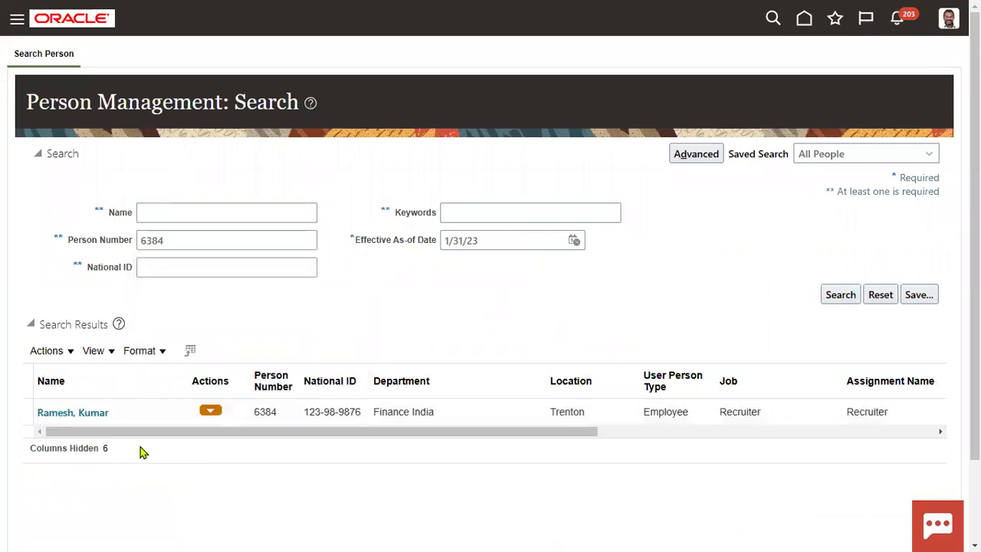
pyautogui.click(74, 412)
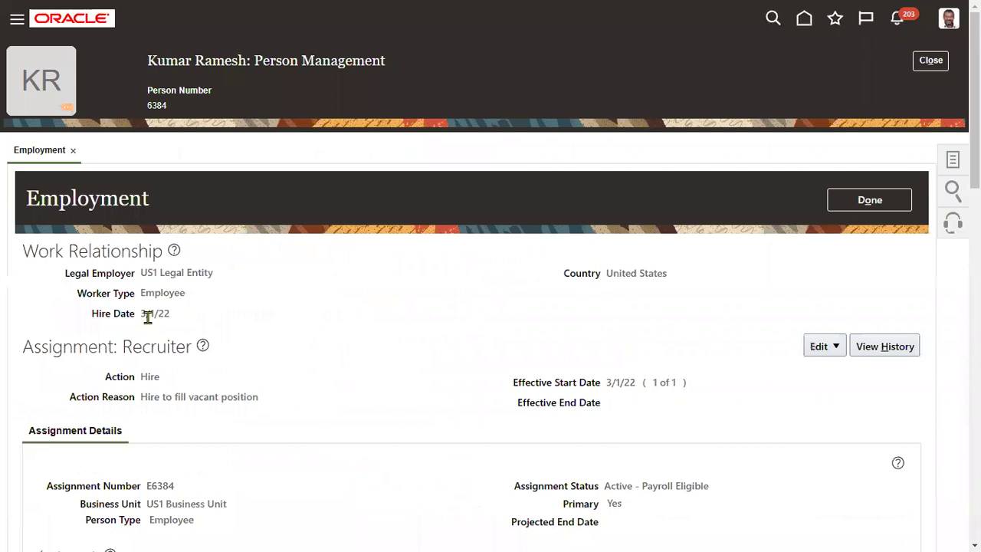
pyautogui.moveTo(141, 317); pyautogui.dragTo(174, 322)
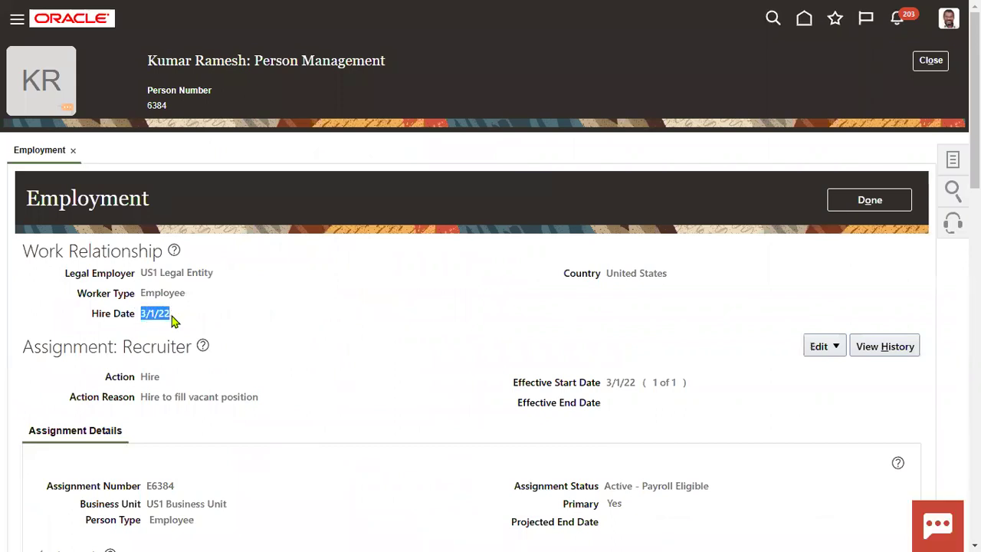
pyautogui.click(840, 199)
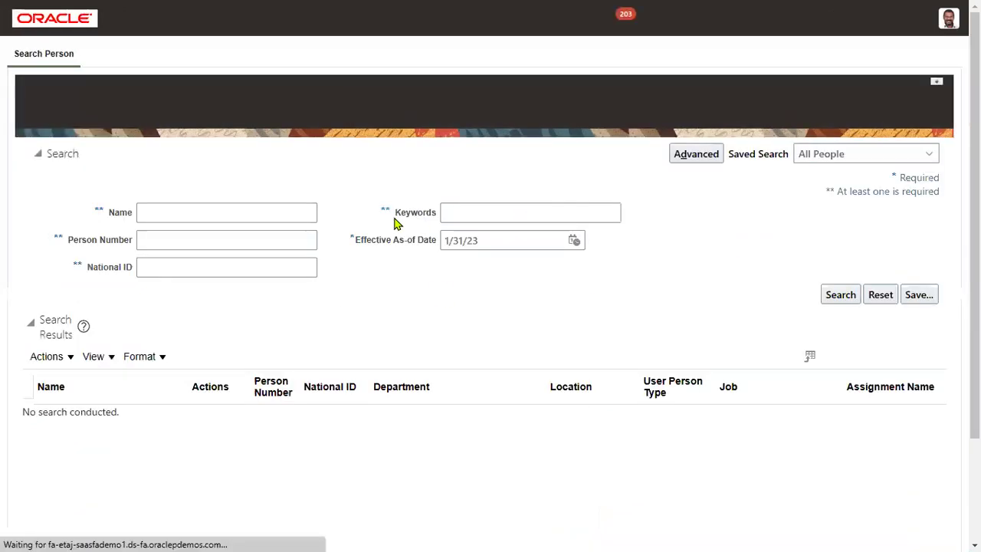
# Step: Search people by surname and open the second employee's record, showing hire date 1/29/02
pyautogui.click(277, 212)
pyautogui.write('kumar')
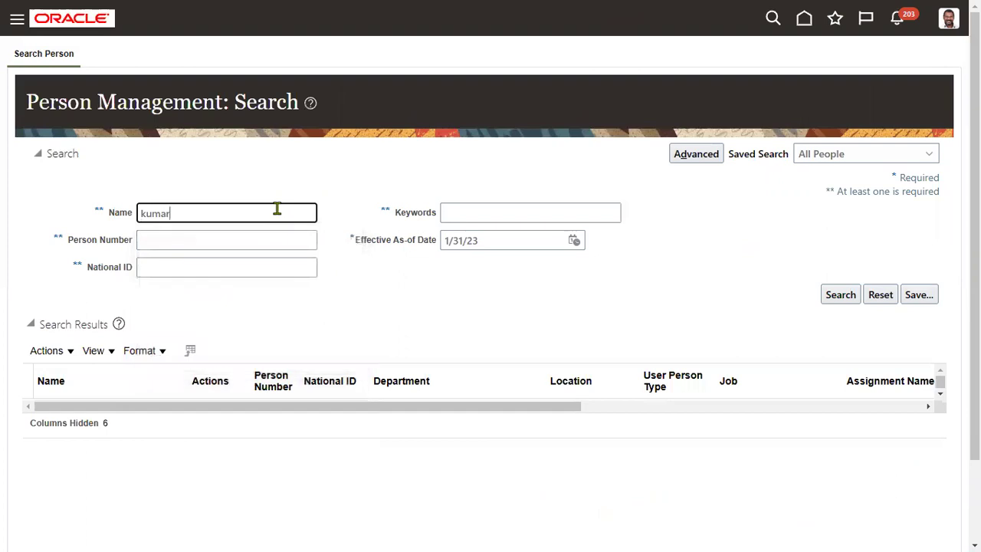
pyautogui.press('Return')
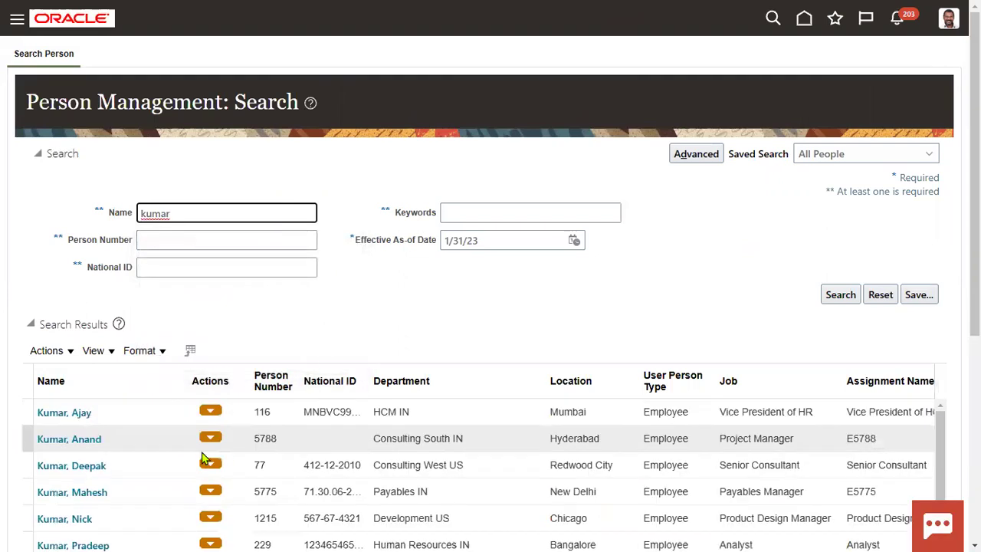
pyautogui.click(81, 414)
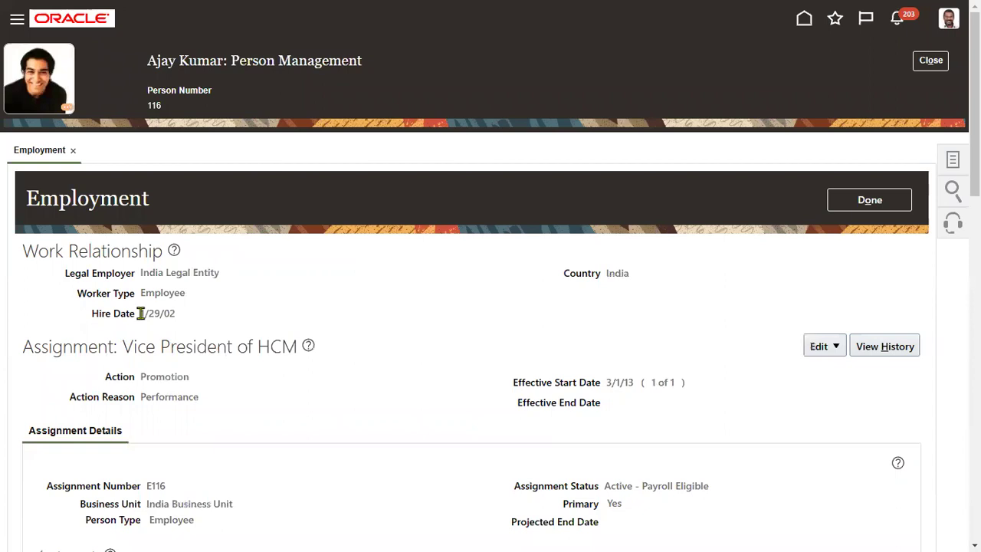
pyautogui.moveTo(140, 313); pyautogui.dragTo(178, 314)
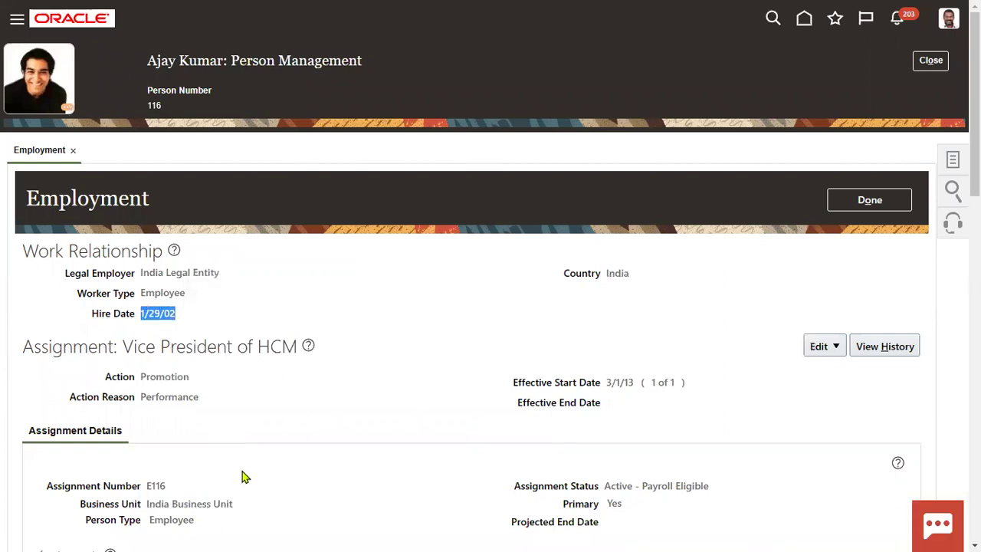
pyautogui.scroll(-2, 242, 477)
pyautogui.scroll(-1, 243, 476)
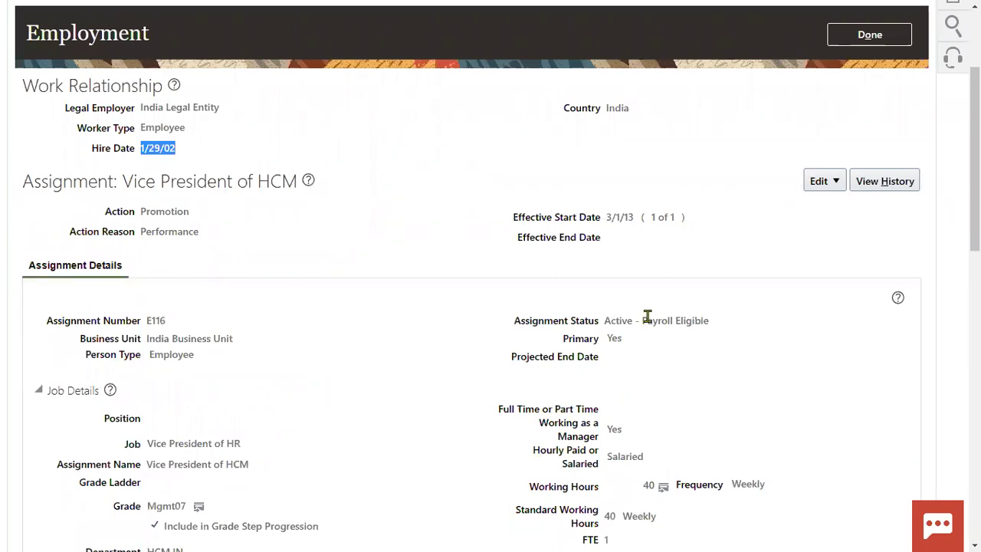
pyautogui.moveTo(611, 321); pyautogui.dragTo(646, 321)
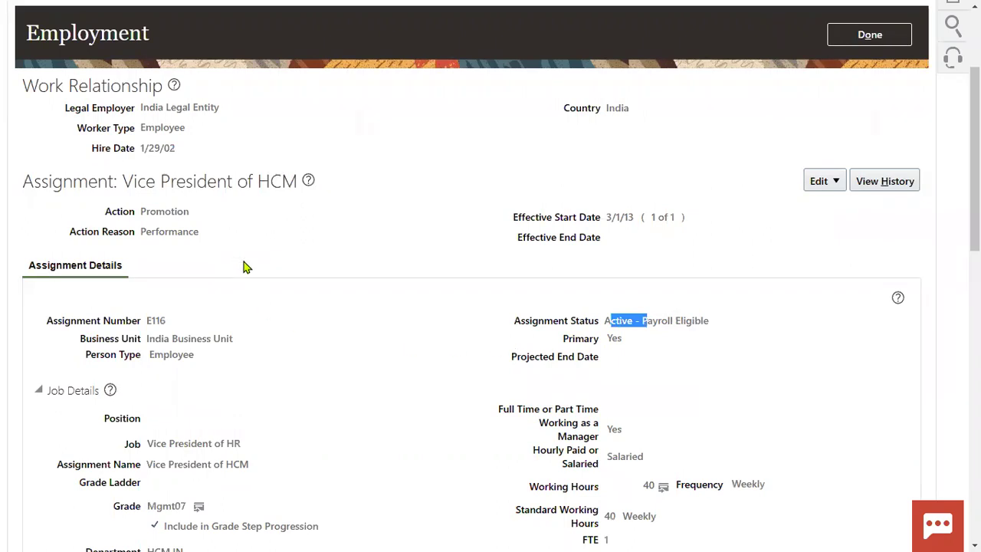
pyautogui.moveTo(140, 148); pyautogui.dragTo(178, 149)
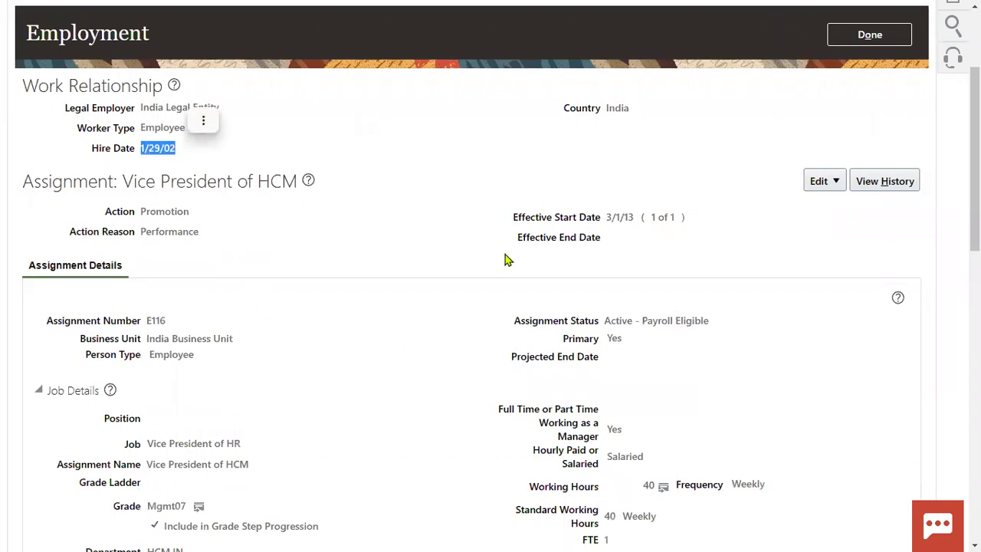
pyautogui.scroll(-3, 697, 423)
pyautogui.scroll(3, 699, 423)
pyautogui.scroll(2, 700, 423)
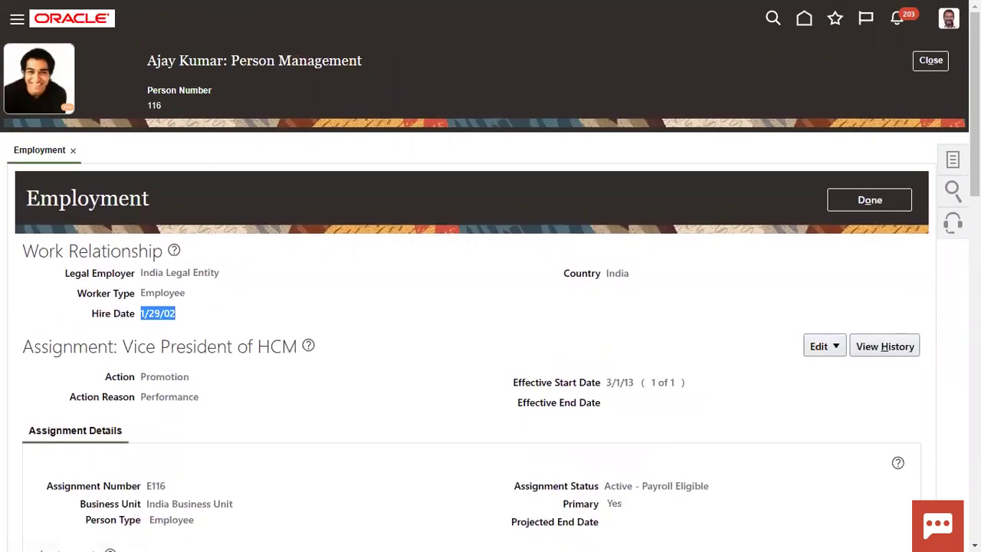
# Step: Use the person tasks list to open the employee's work relationship details
pyautogui.click(952, 158)
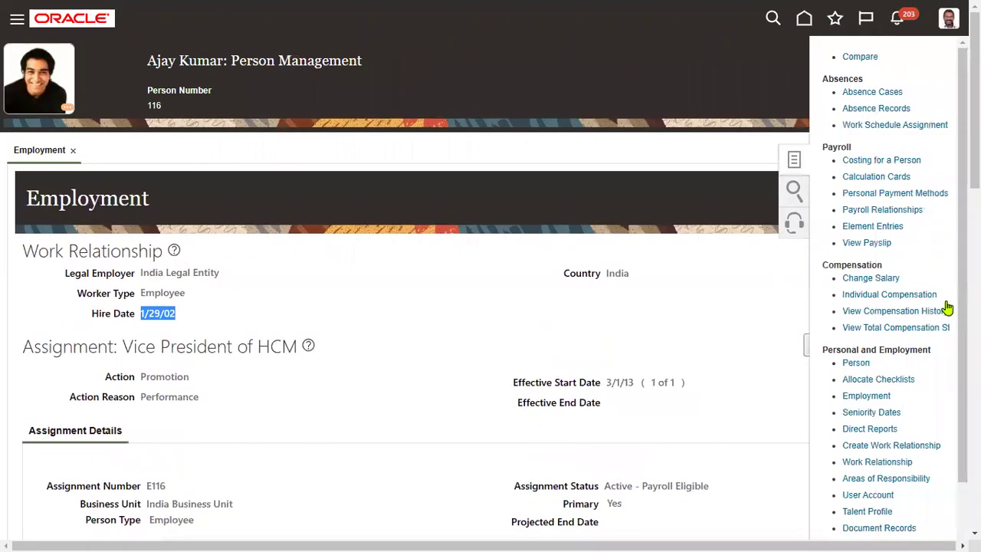
pyautogui.click(878, 396)
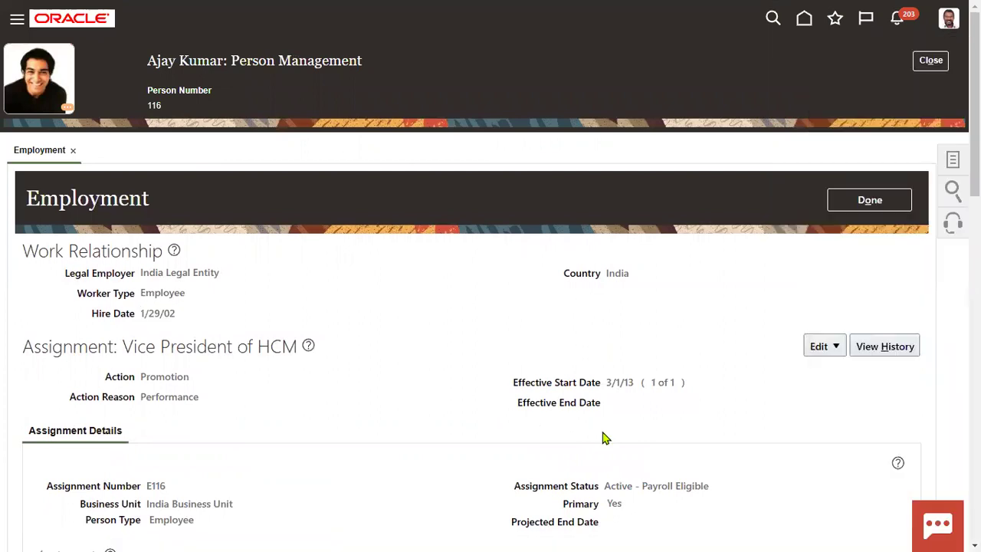
pyautogui.click(952, 160)
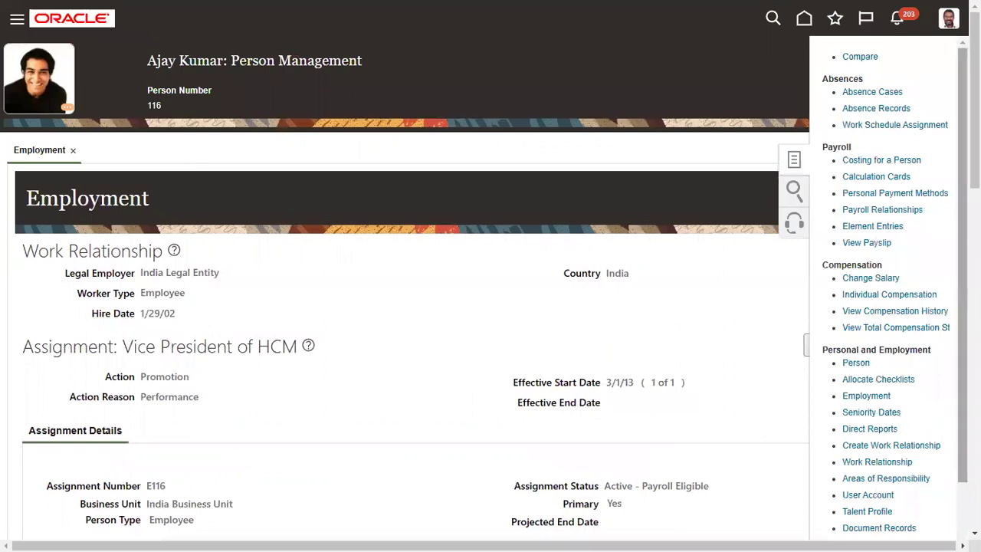
pyautogui.scroll(-1, 889, 292)
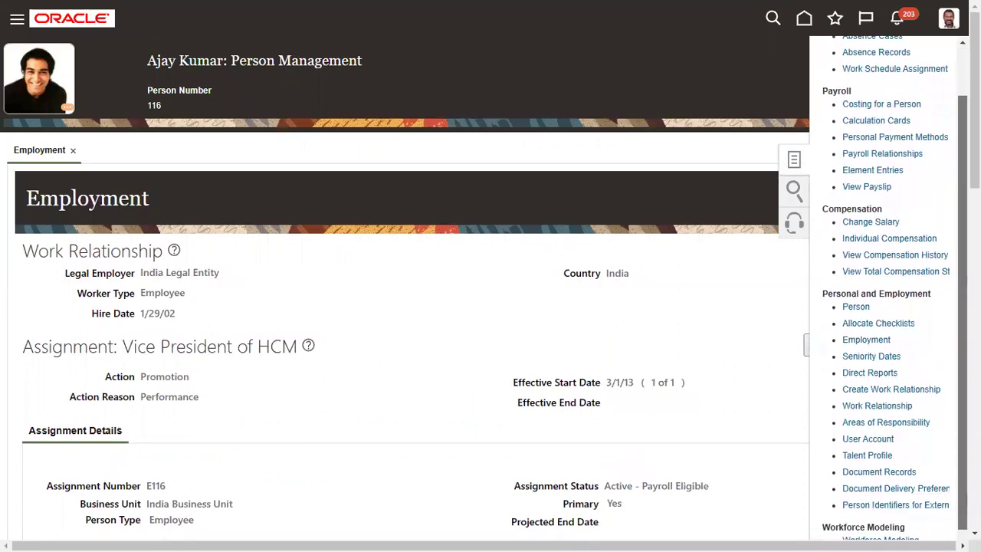
pyautogui.click(882, 404)
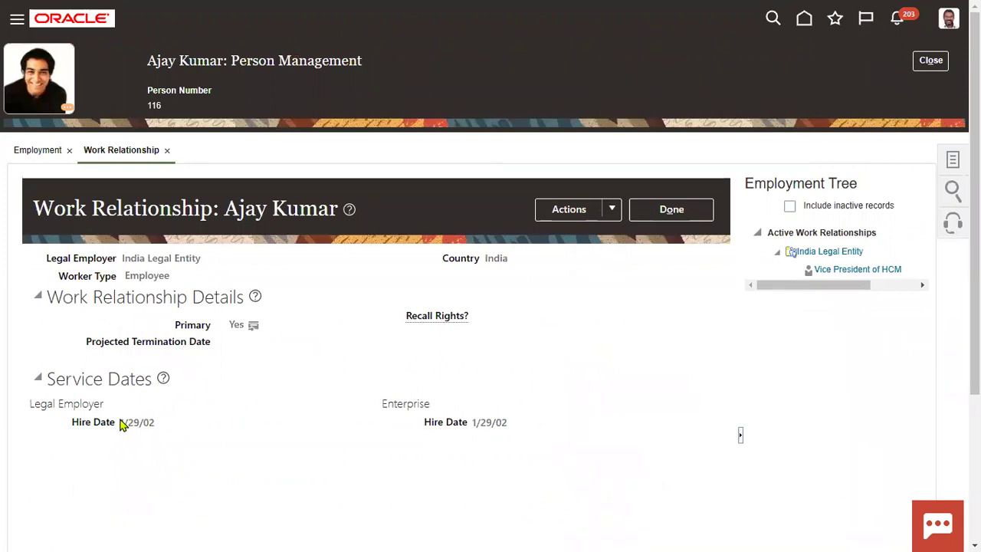
# Step: Edit the work relationship and set the hire date to 13 February 2002
pyautogui.moveTo(121, 422); pyautogui.dragTo(161, 423)
pyautogui.click(180, 431)
pyautogui.click(609, 215)
pyautogui.click(600, 244)
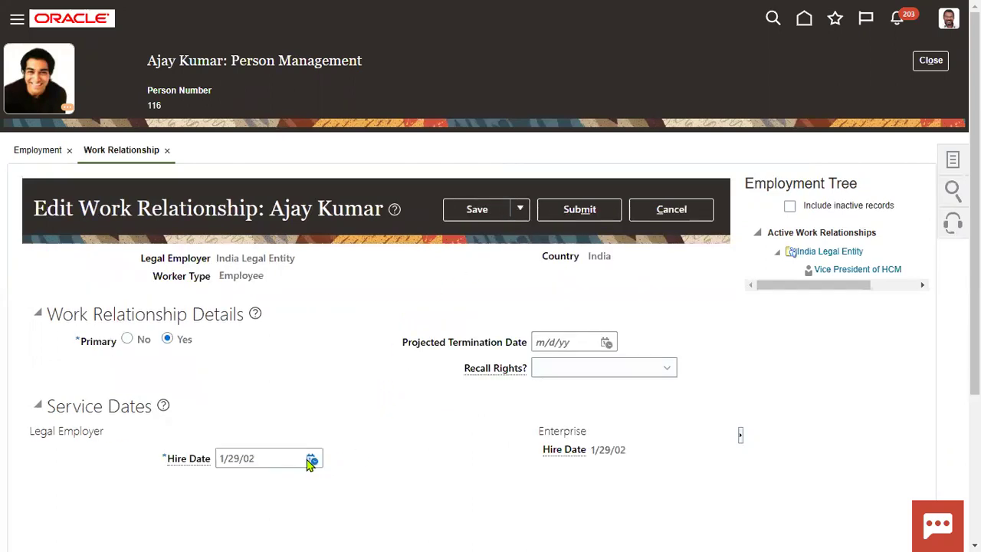
pyautogui.click(312, 460)
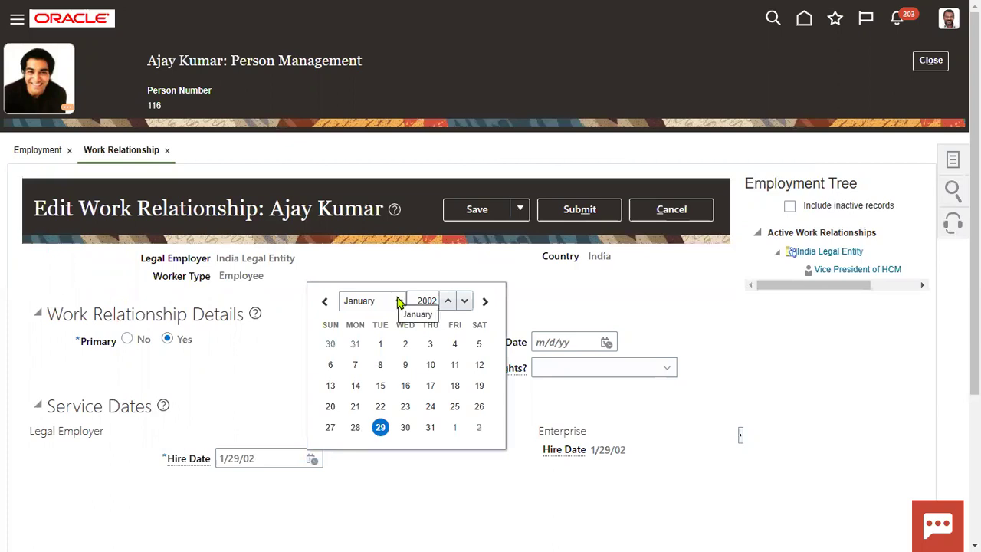
pyautogui.click(465, 300)
pyautogui.click(465, 300)
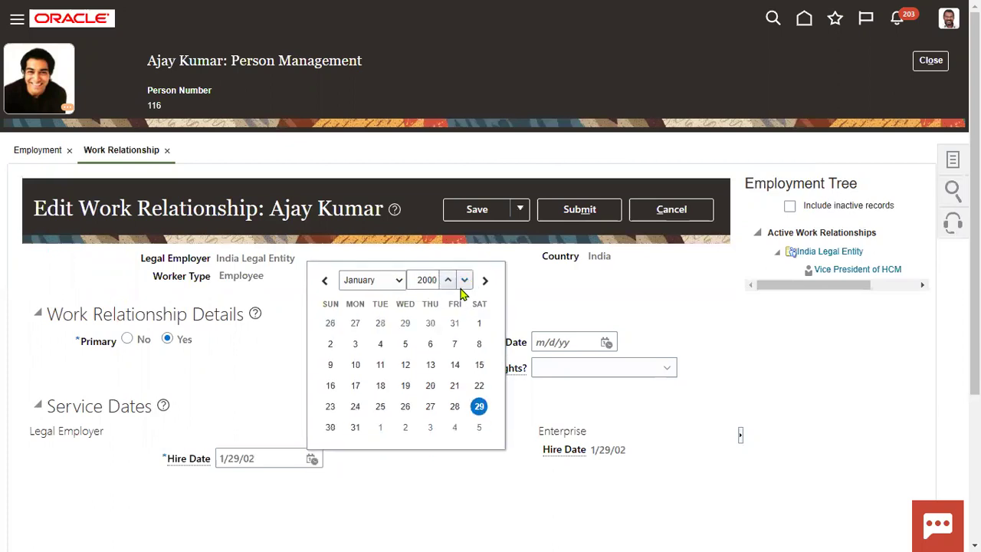
pyautogui.click(448, 281)
pyautogui.click(448, 301)
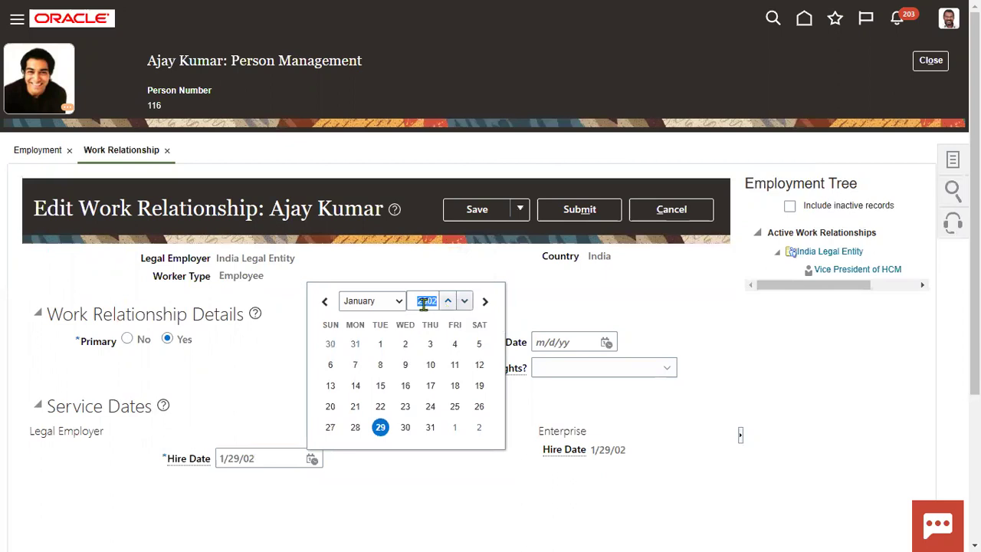
pyautogui.click(396, 305)
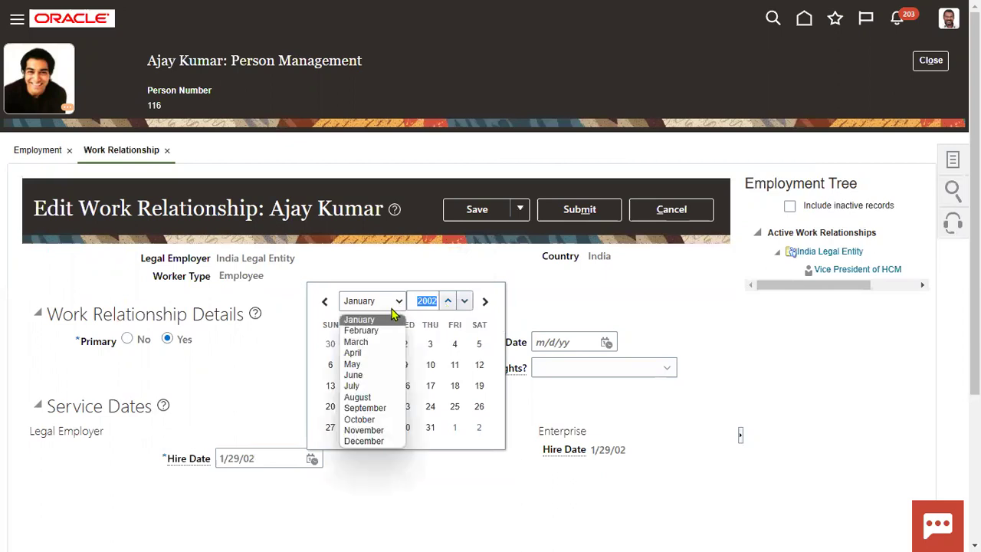
pyautogui.click(375, 331)
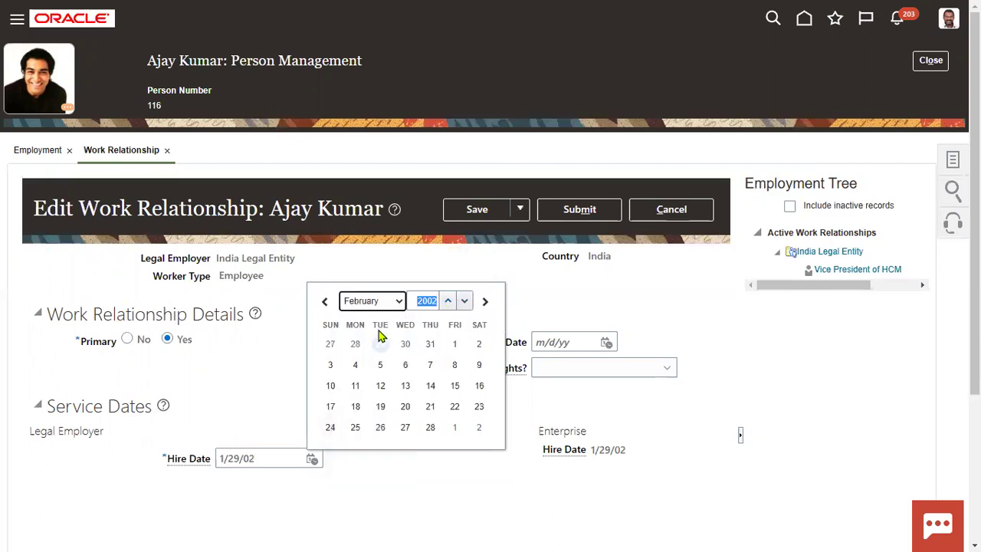
pyautogui.click(405, 385)
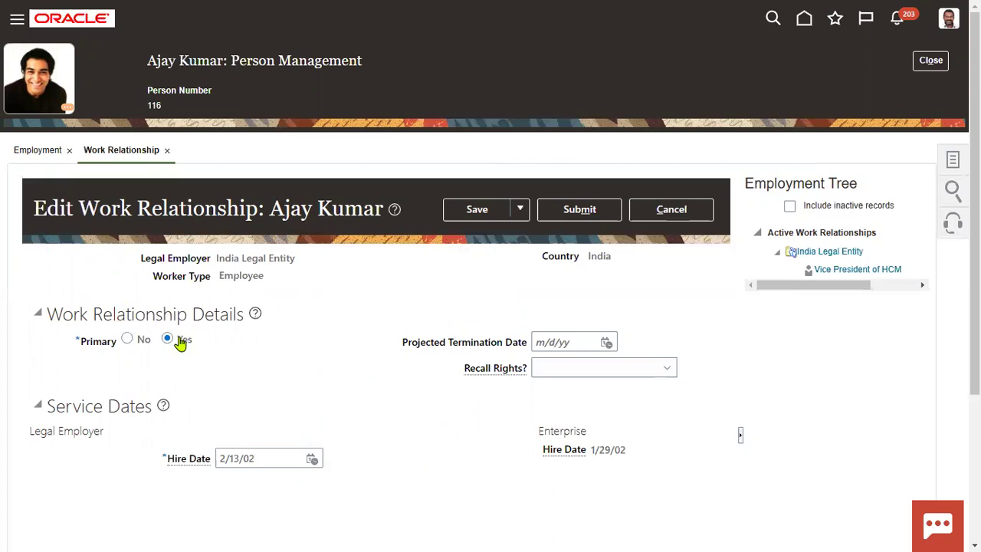
# Step: Save and submit the 2/13/02 hire date change, confirm, and finish the employment overview
pyautogui.click(492, 213)
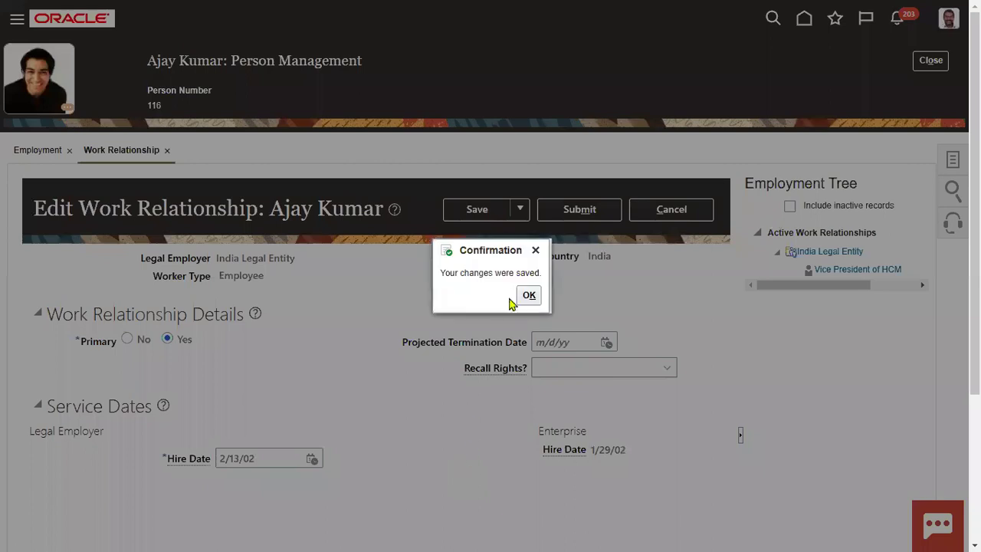
pyautogui.click(528, 294)
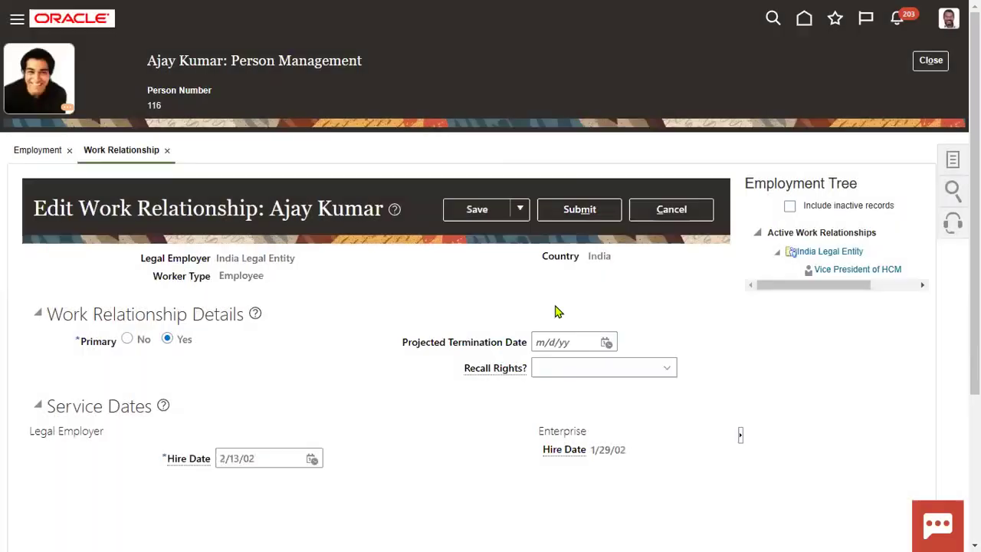
pyautogui.click(579, 218)
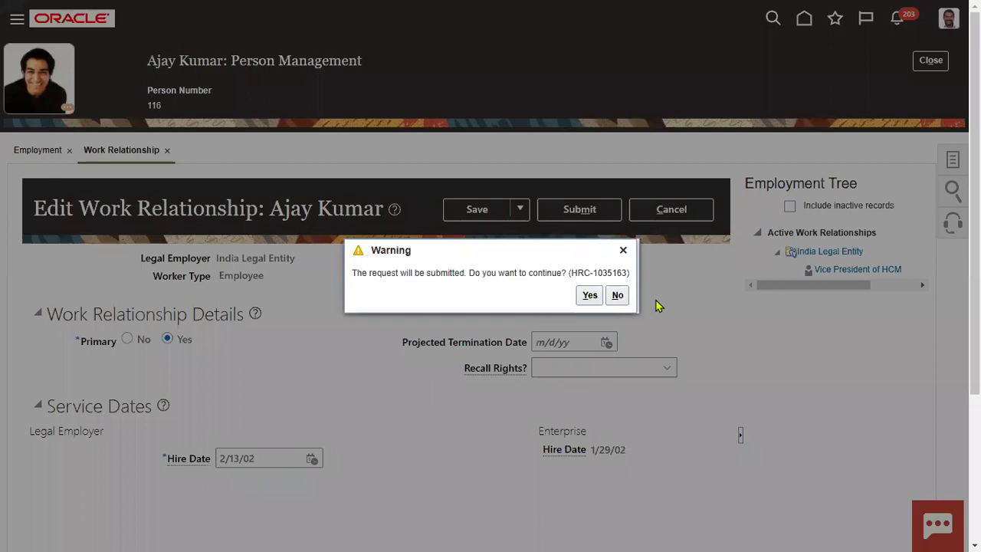
pyautogui.click(589, 295)
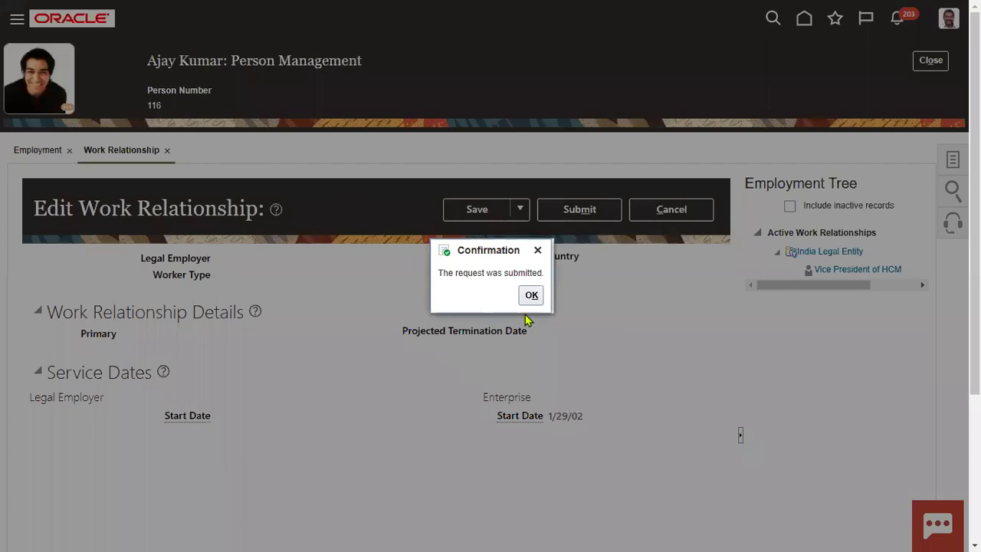
pyautogui.click(531, 295)
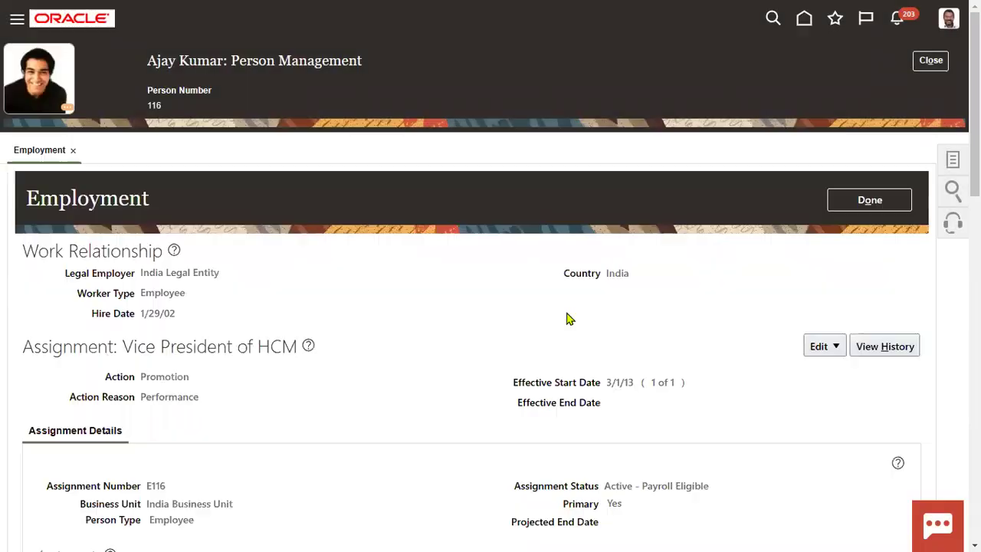
pyautogui.click(854, 200)
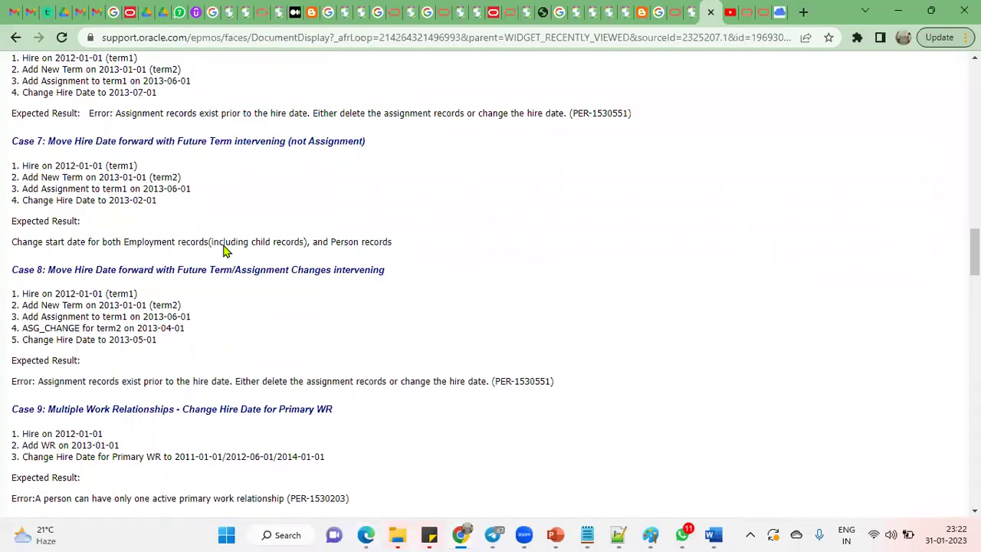
pyautogui.scroll(3, 224, 251)
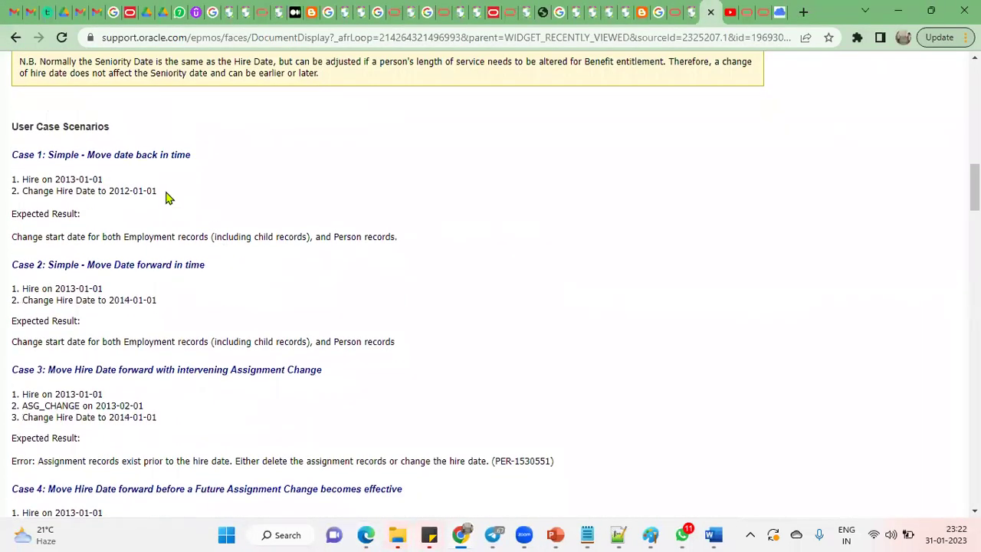
# Step: Re-read the Case 1 and Case 2 headings and Case 2's expected result, then return to Person Management
pyautogui.moveTo(89, 154); pyautogui.dragTo(213, 159)
pyautogui.moveTo(88, 264); pyautogui.dragTo(216, 267)
pyautogui.moveTo(11, 346); pyautogui.dragTo(92, 342)
pyautogui.click(96, 342)
pyautogui.moveTo(215, 342); pyautogui.dragTo(361, 342)
pyautogui.click(498, 336)
pyautogui.hotkey('alt', 'Tab')
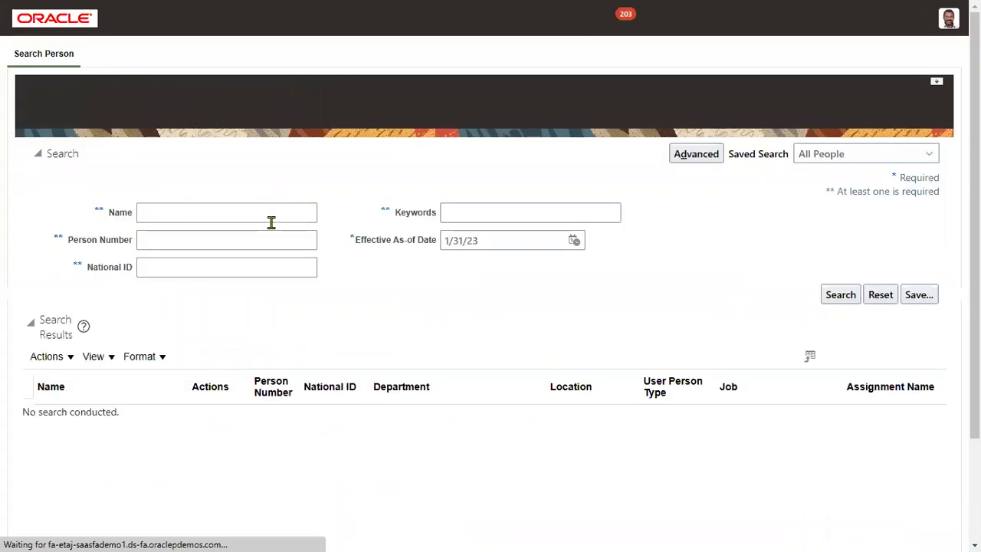
# Step: Search the employee by surname and confirm the record now shows hire date 2/13/02
pyautogui.click(230, 217)
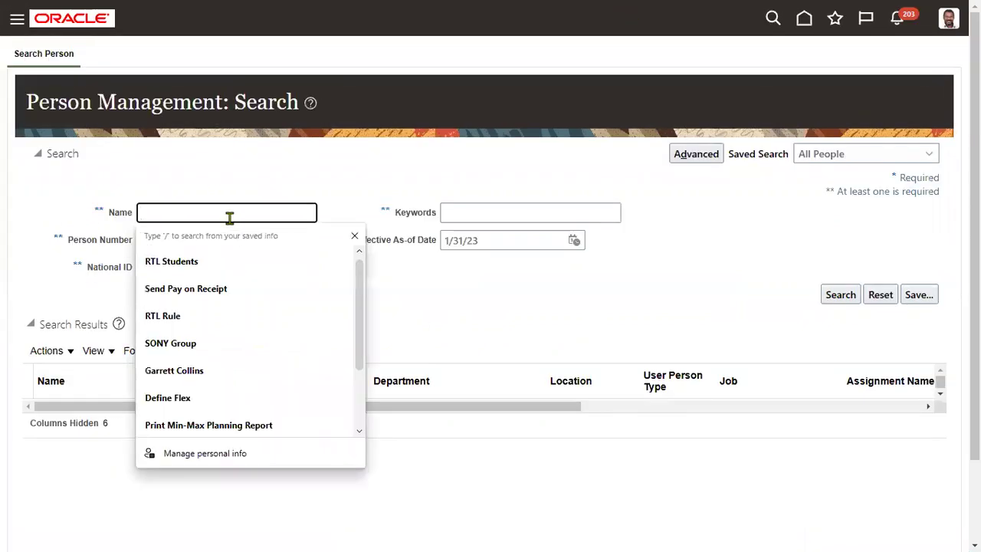
pyautogui.write('Kumar')
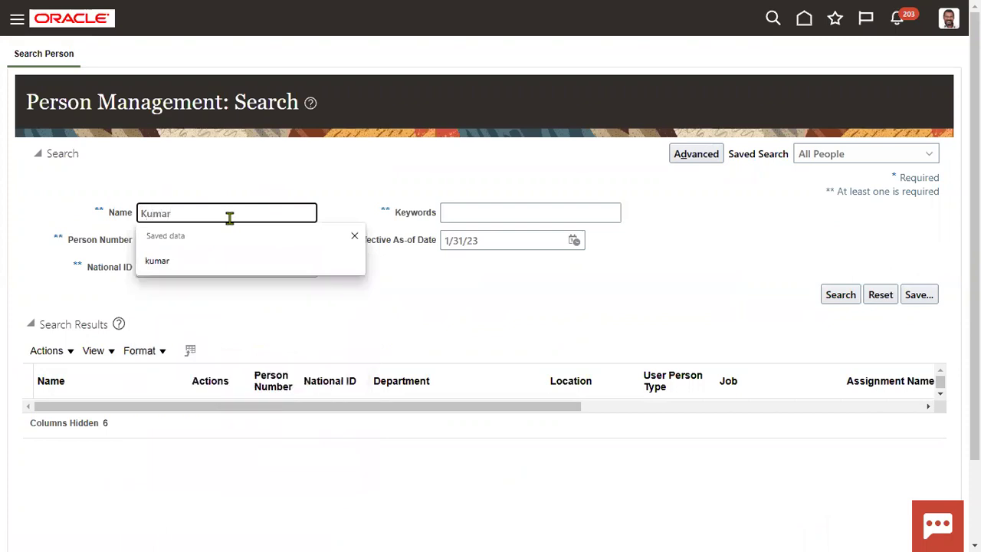
pyautogui.click(484, 322)
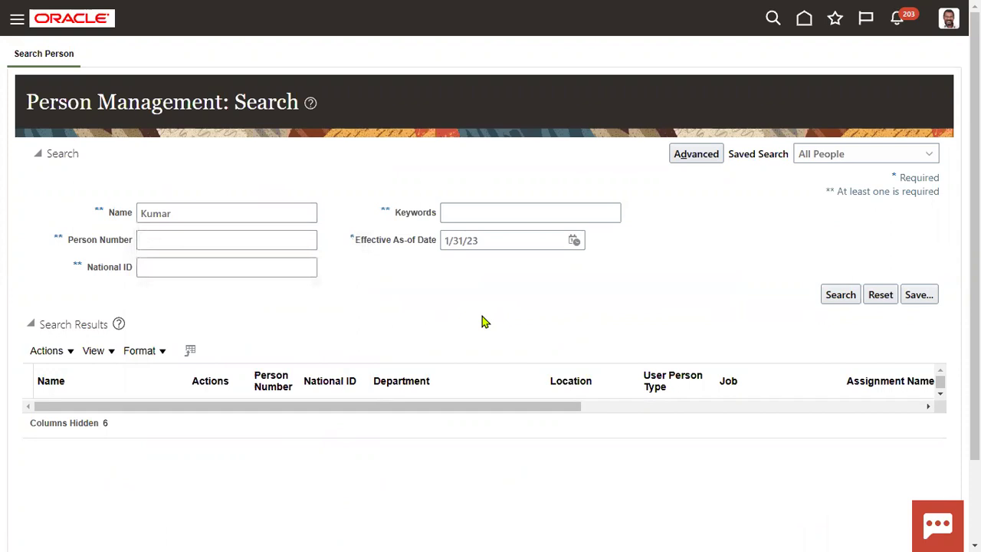
pyautogui.click(838, 296)
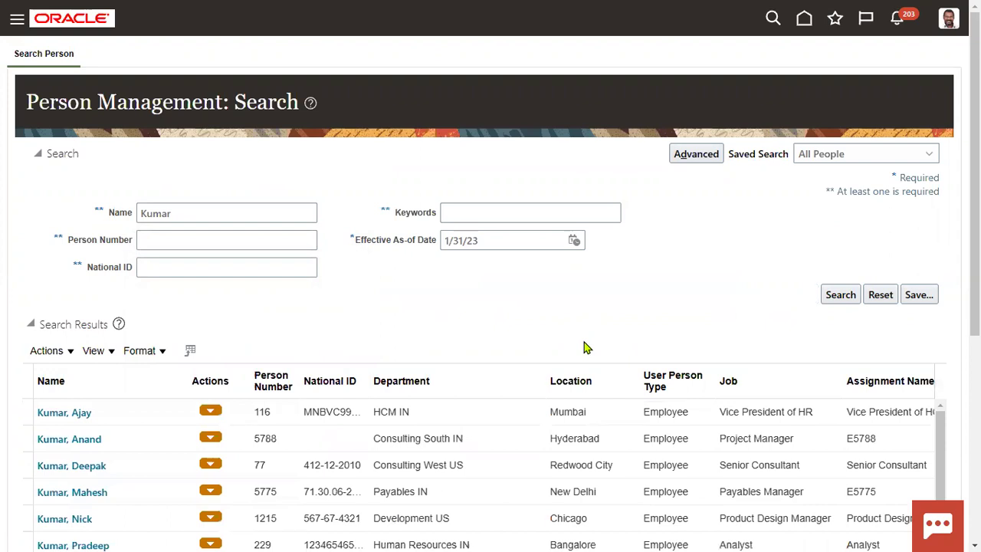
pyautogui.click(84, 416)
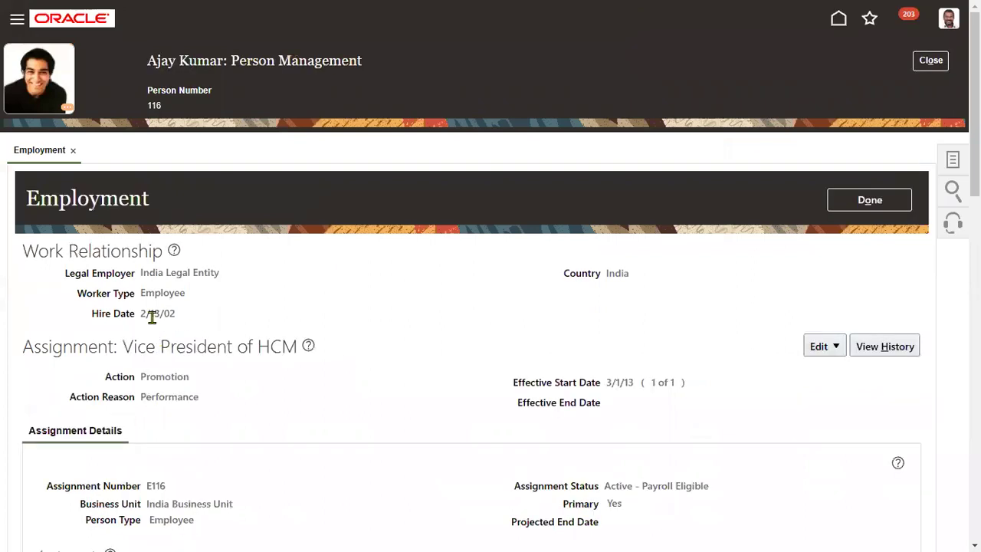
pyautogui.moveTo(142, 314); pyautogui.dragTo(186, 316)
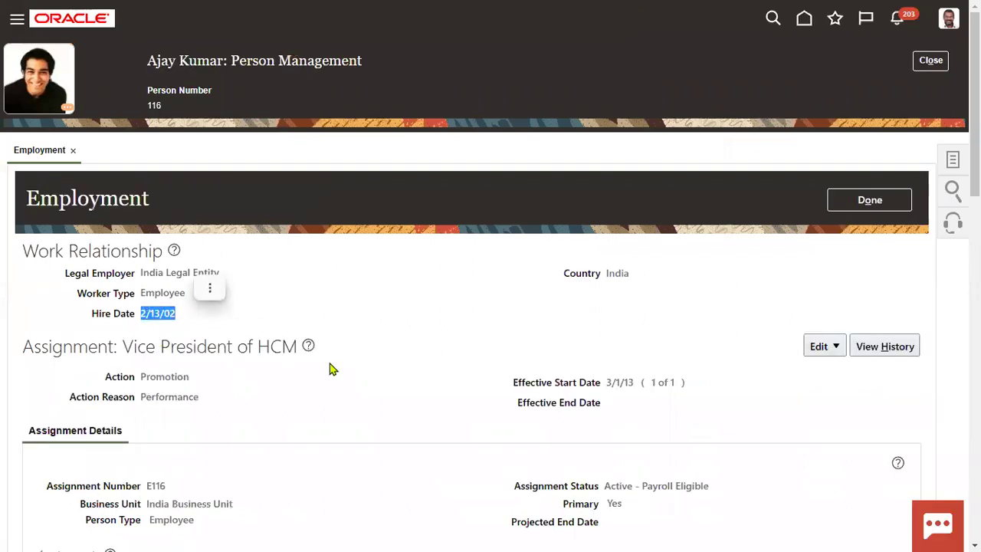
pyautogui.scroll(-2, 344, 434)
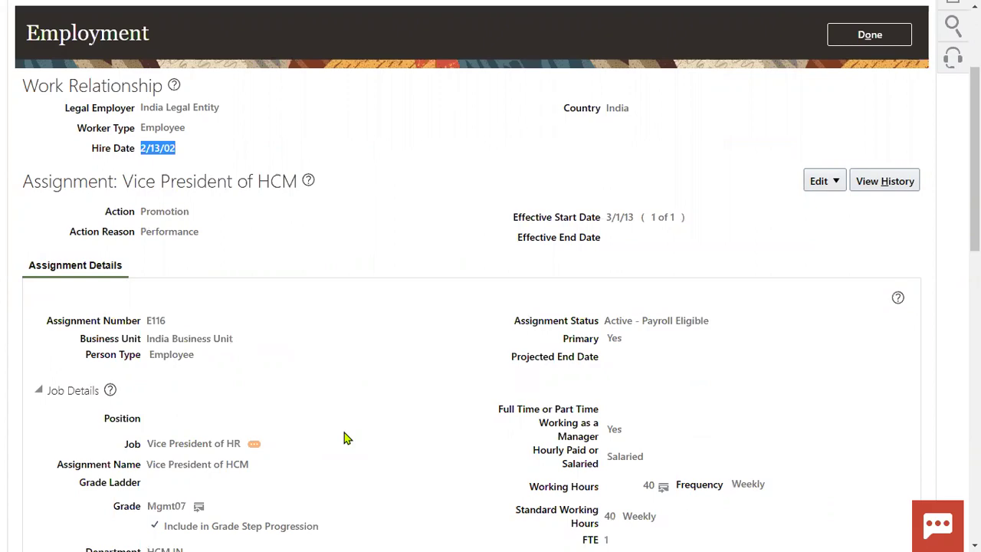
pyautogui.hotkey('alt', 'Tab')
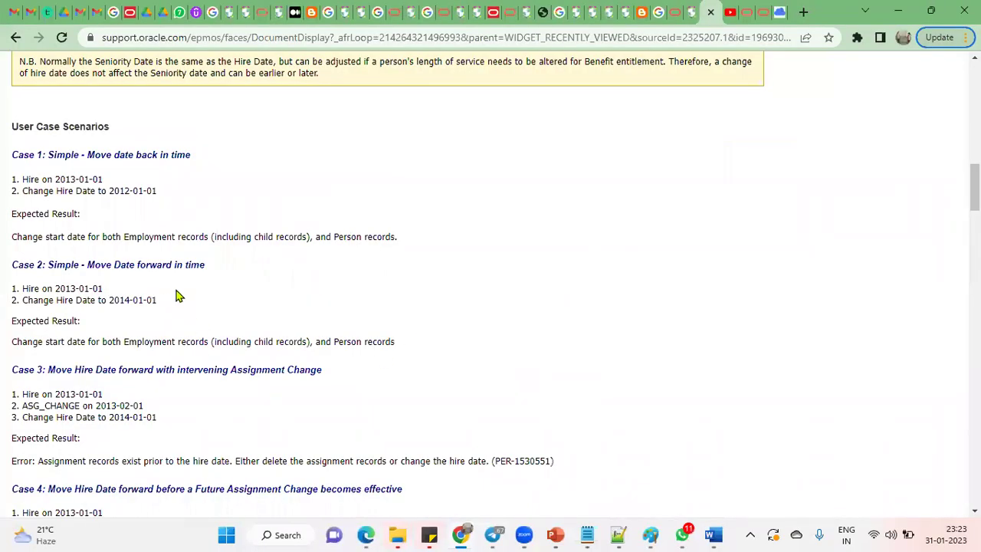
# Step: Return to the browser and bring up the RTL channel's YouTube video tab
pyautogui.hotkey('alt', 'Tab')
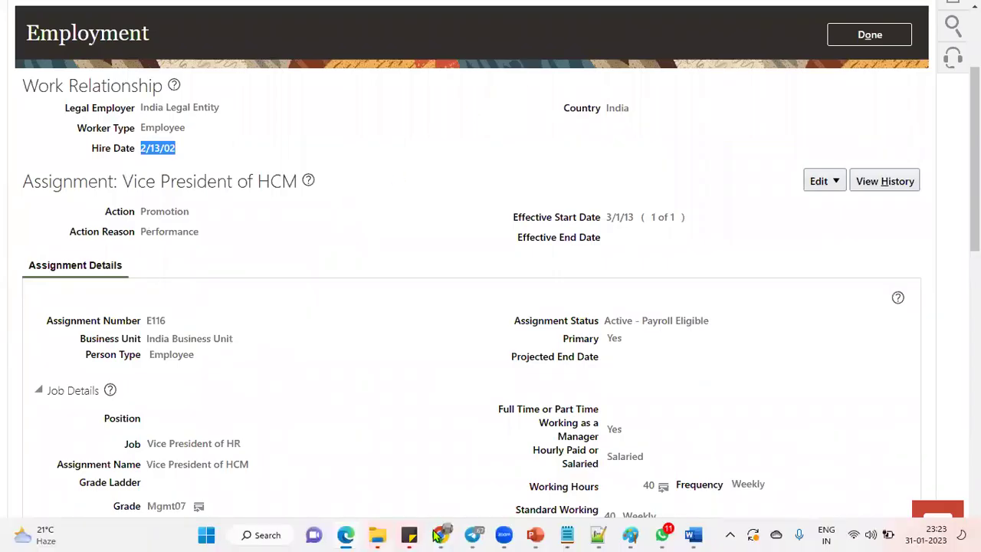
pyautogui.click(460, 460)
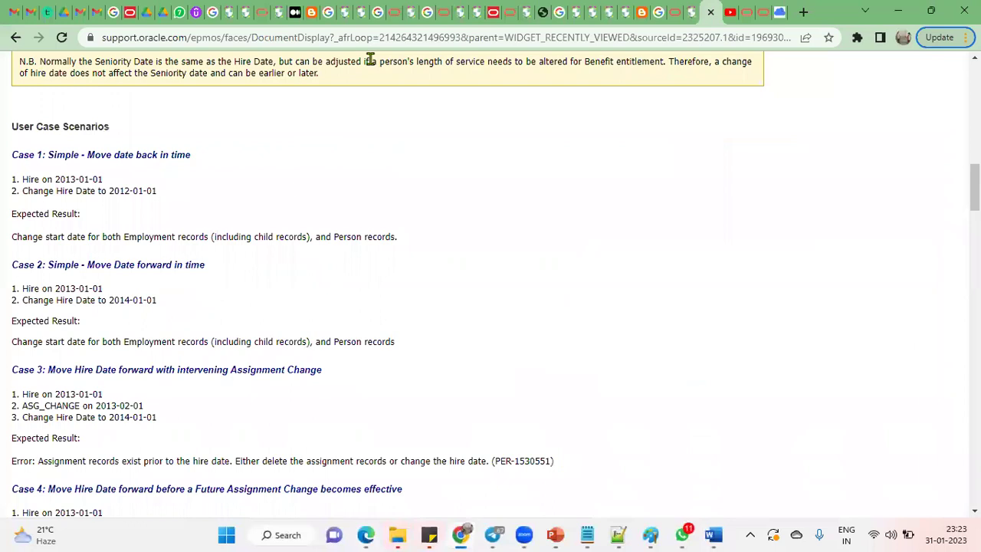
pyautogui.click(740, 12)
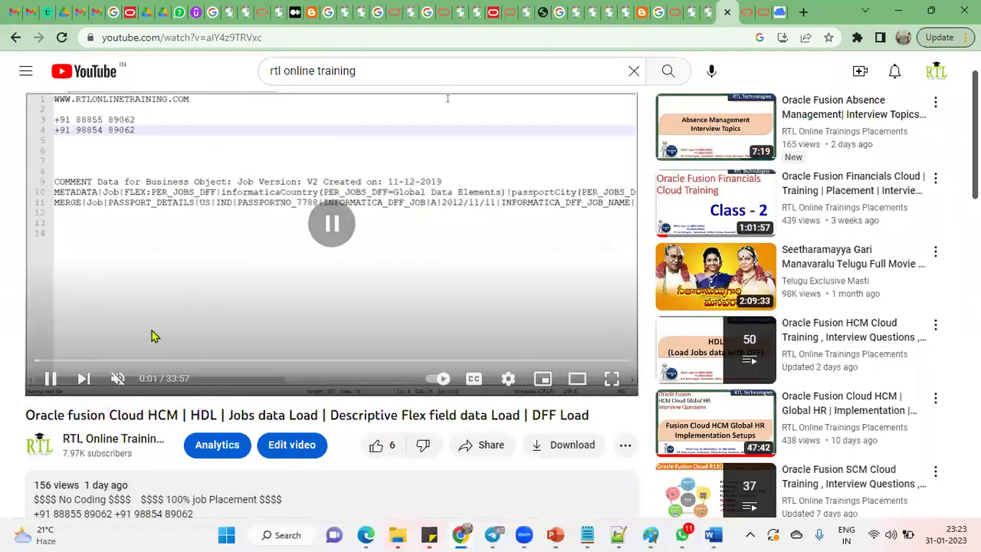
pyautogui.scroll(-3, 145, 410)
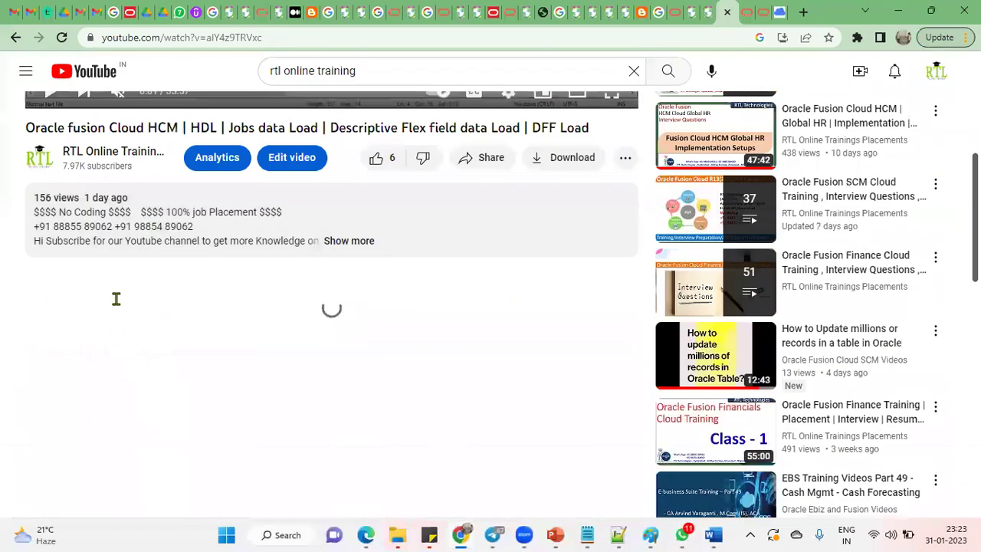
# Step: Expand and look over the latest HDL video's full description
pyautogui.click(335, 242)
pyautogui.moveTo(36, 227); pyautogui.dragTo(197, 228)
pyautogui.scroll(4, 436, 340)
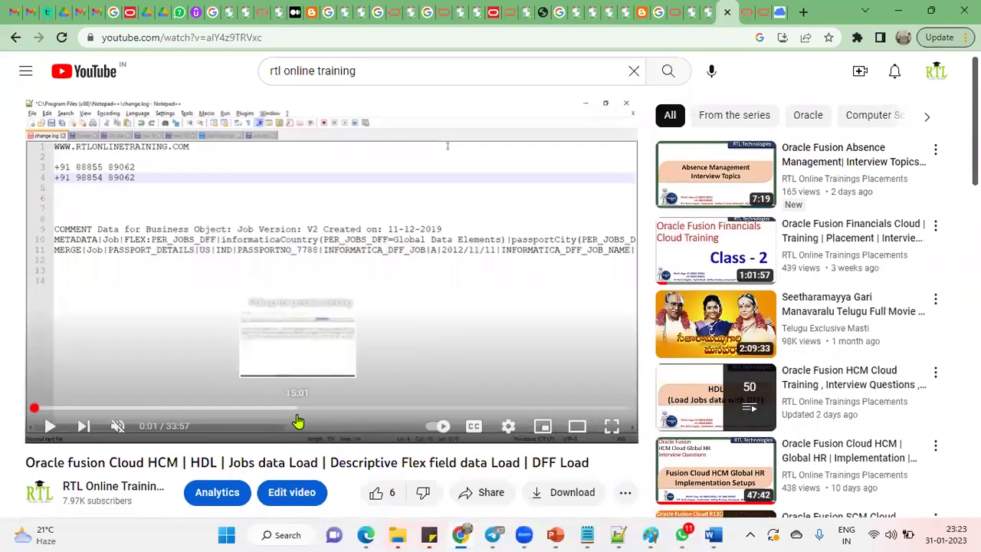
pyautogui.scroll(-3, 296, 423)
# Step: Open the RTL Online Trainings Placements channel's Playlists, such as Oracle PL/SQL and SQL Training
pyautogui.click(115, 209)
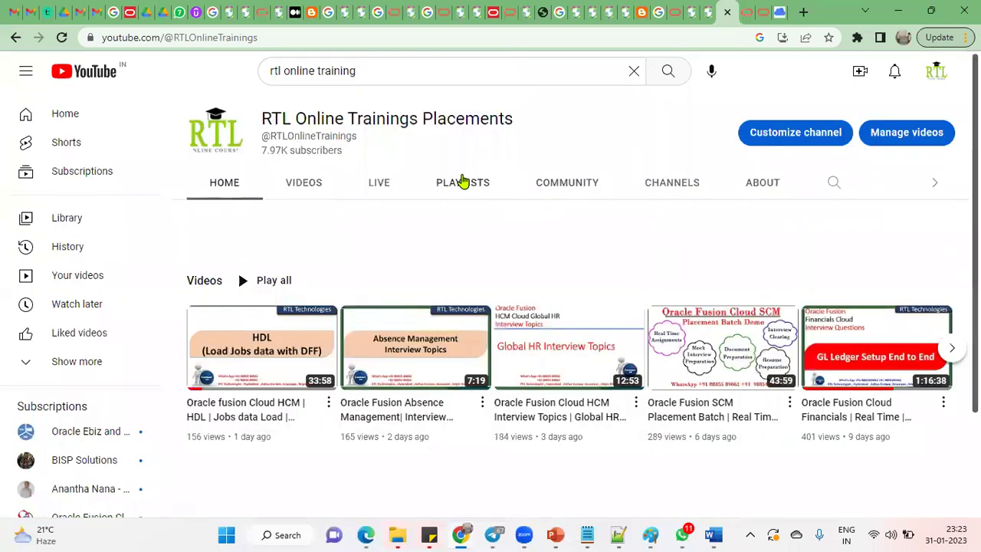
pyautogui.click(460, 184)
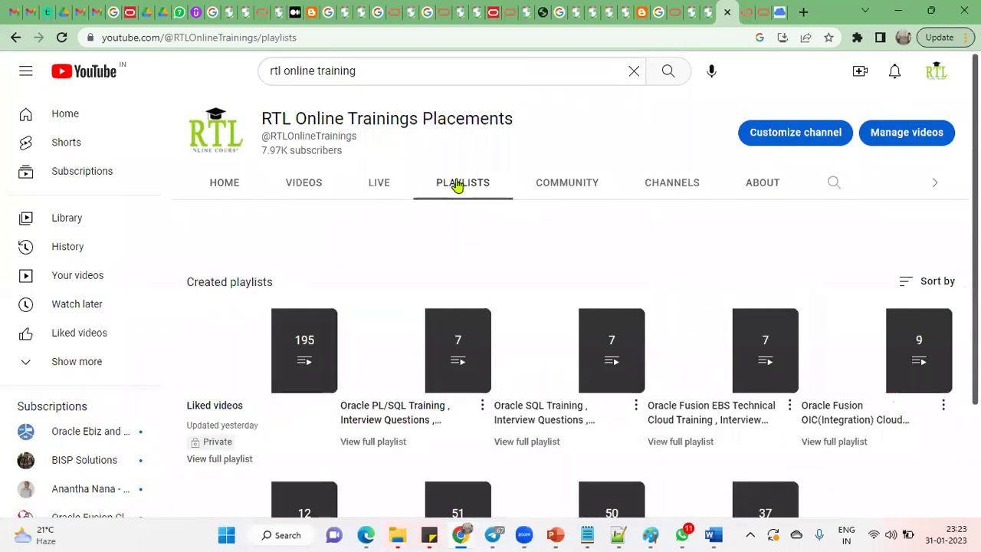
pyautogui.scroll(-2, 472, 489)
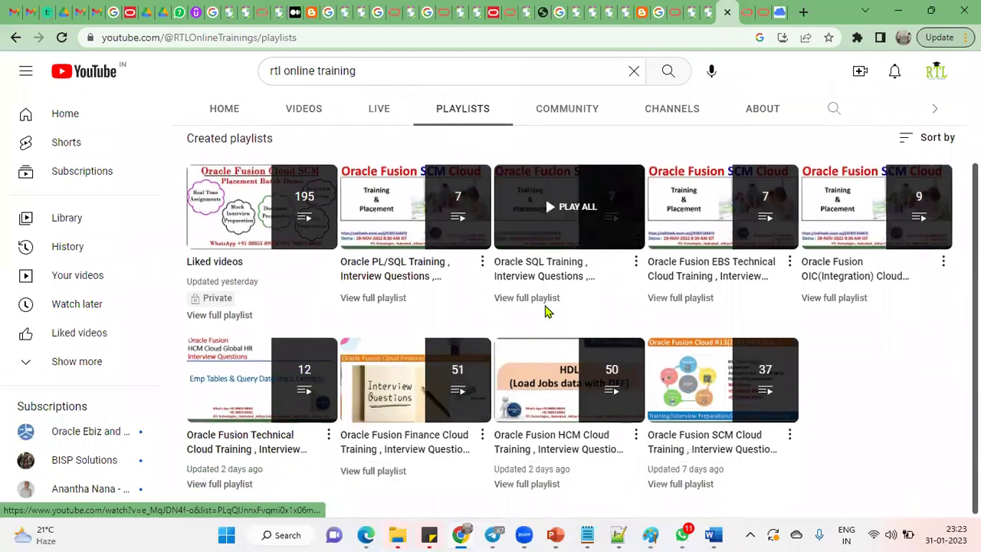